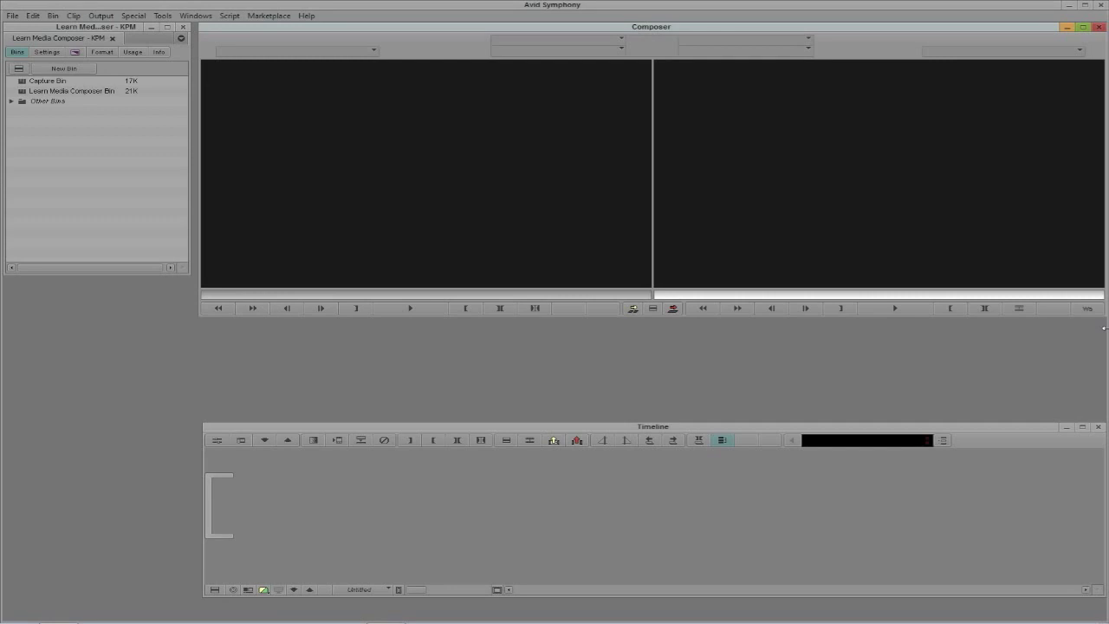
# Open the Learn Media Composer Bin and delete the Layered Sequence, confirming with OK
pyautogui.doubleClick(24, 92)
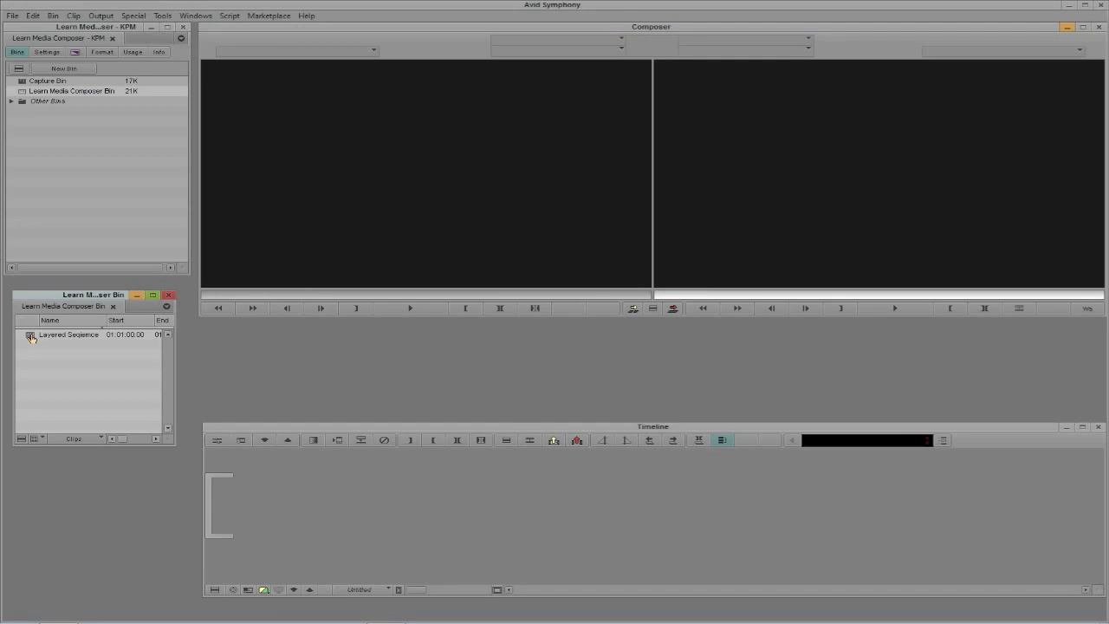
pyautogui.click(31, 338)
pyautogui.press('Delete')
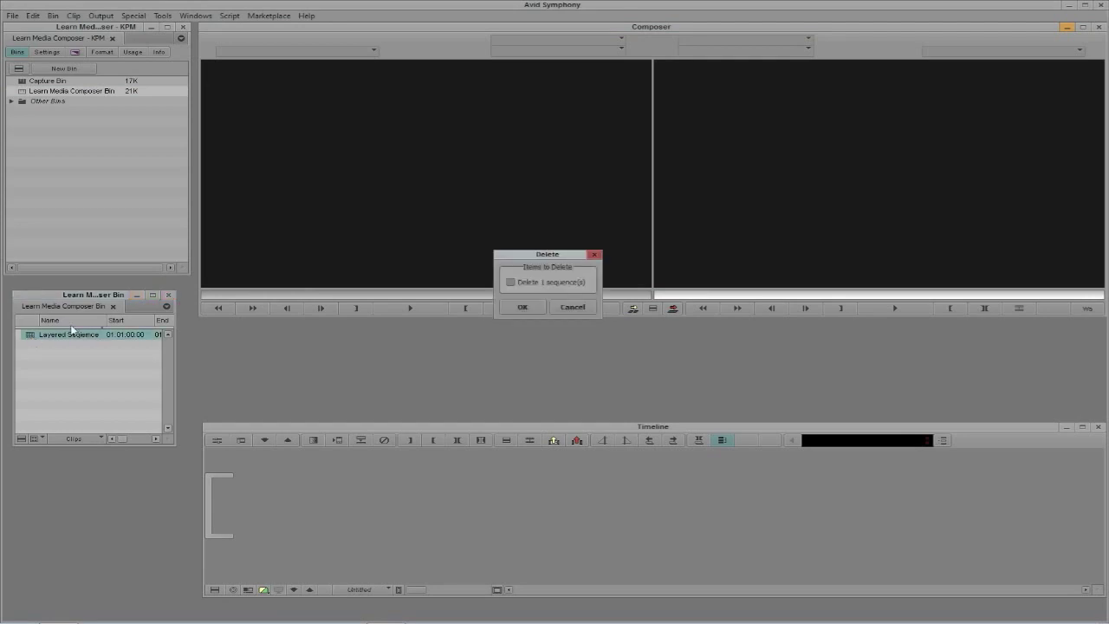
pyautogui.click(524, 307)
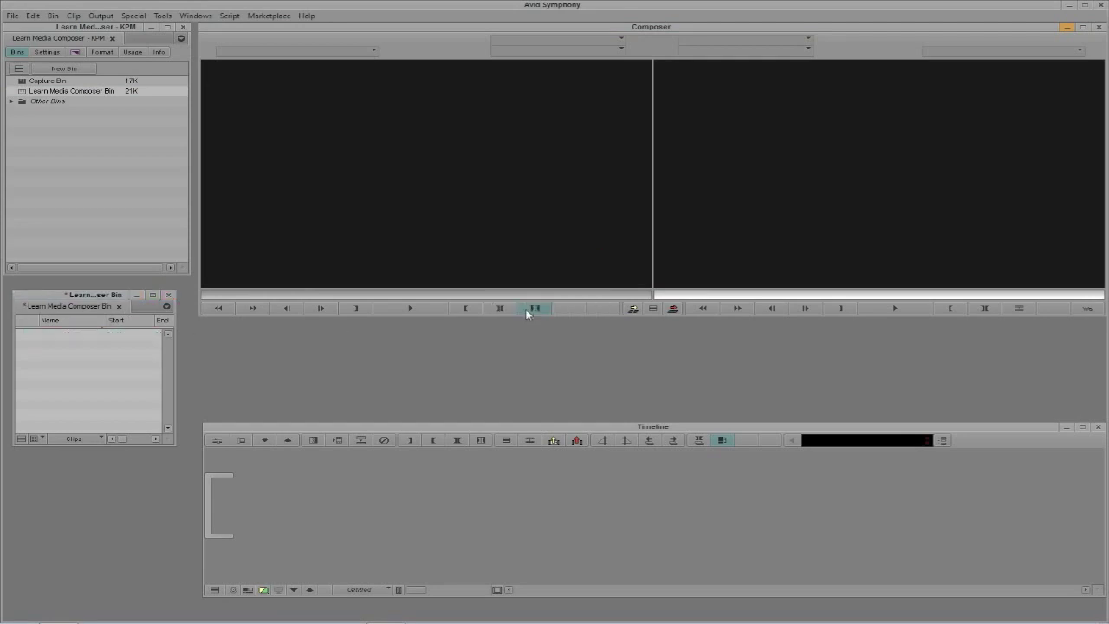
# Nudge the bin window up, check the bin's context menu, then go to the File menu
pyautogui.moveTo(78, 296); pyautogui.dragTo(75, 285)
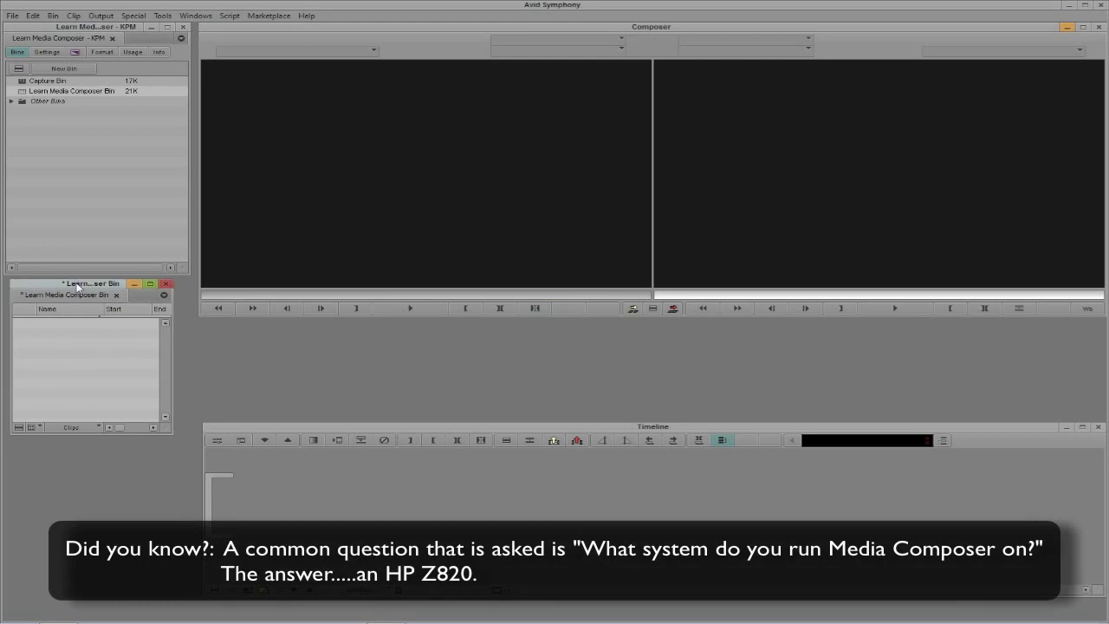
pyautogui.rightClick(61, 342)
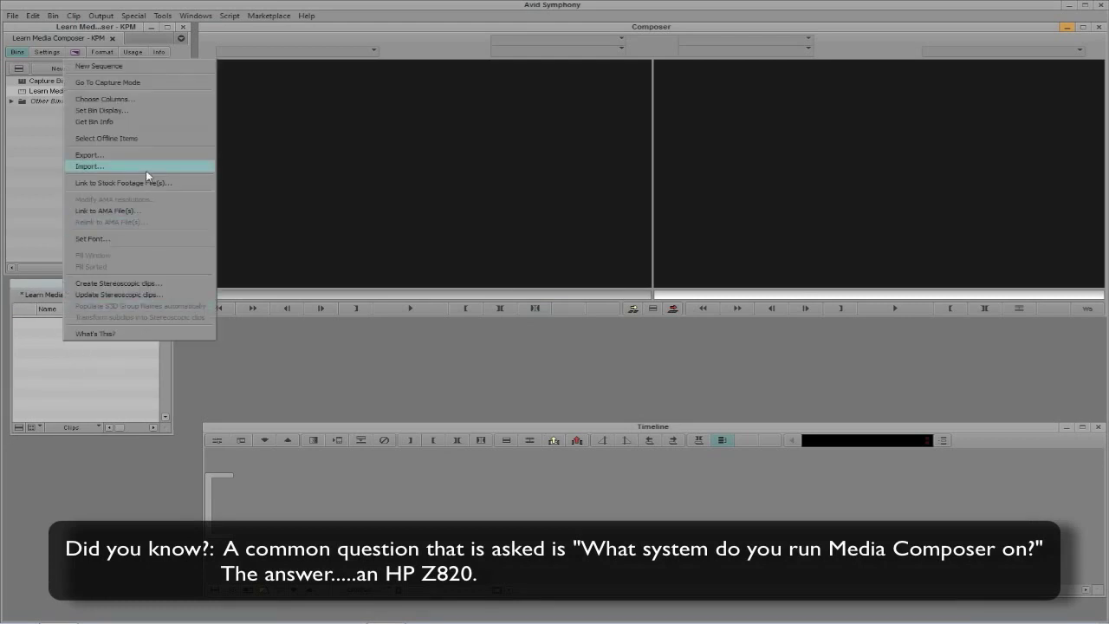
pyautogui.click(71, 360)
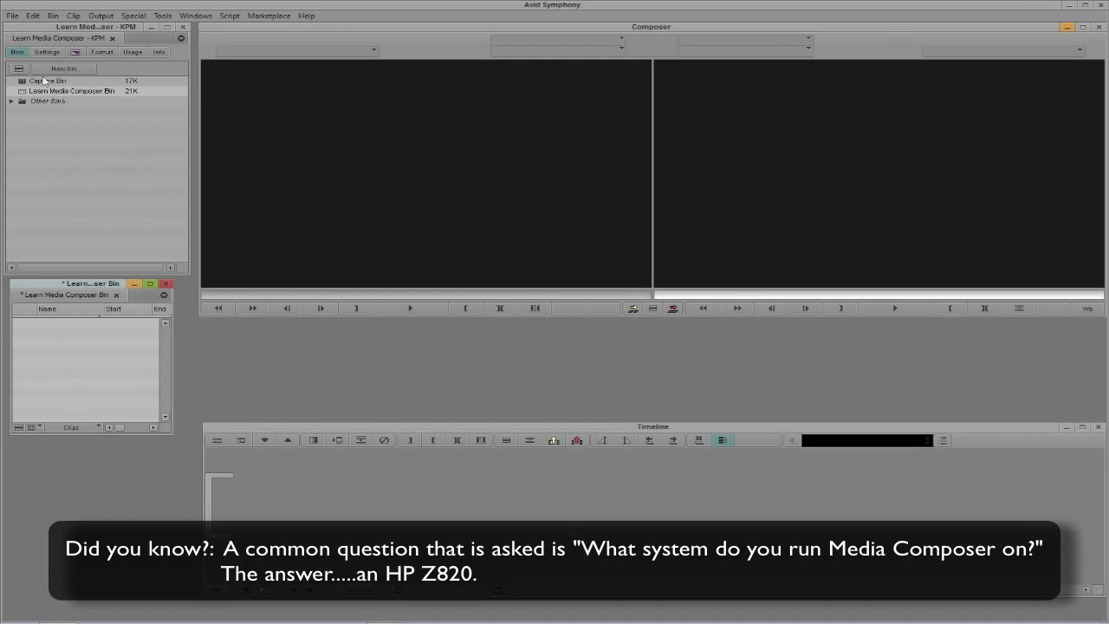
pyautogui.click(14, 19)
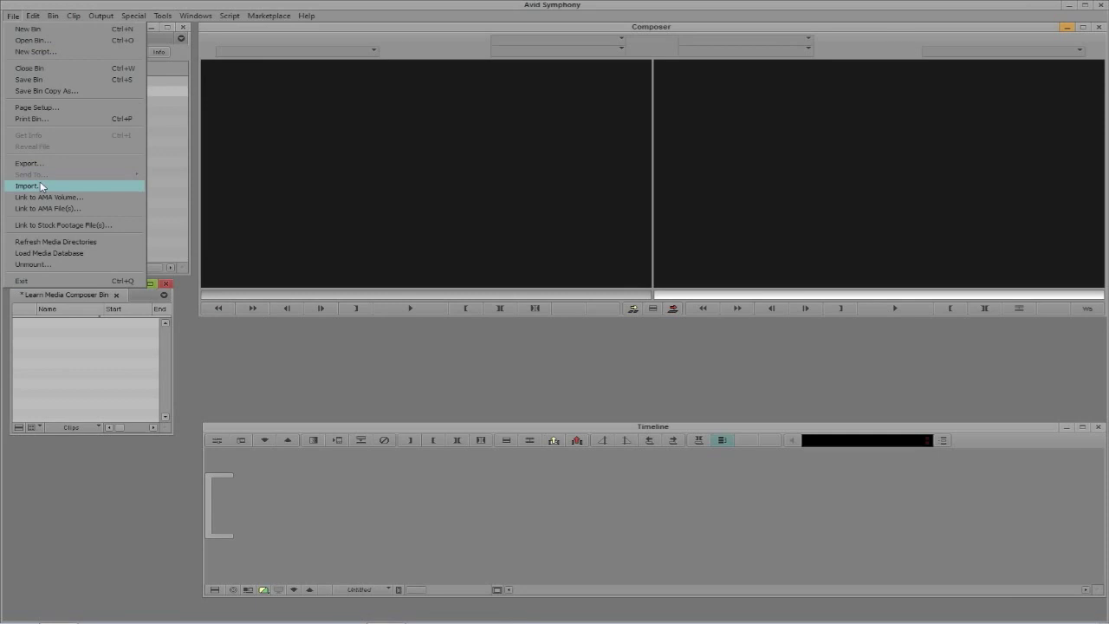
# Start a File > Import and browse to DATADRIVE1 (E:) > Footage > Timelapse
pyautogui.click(26, 185)
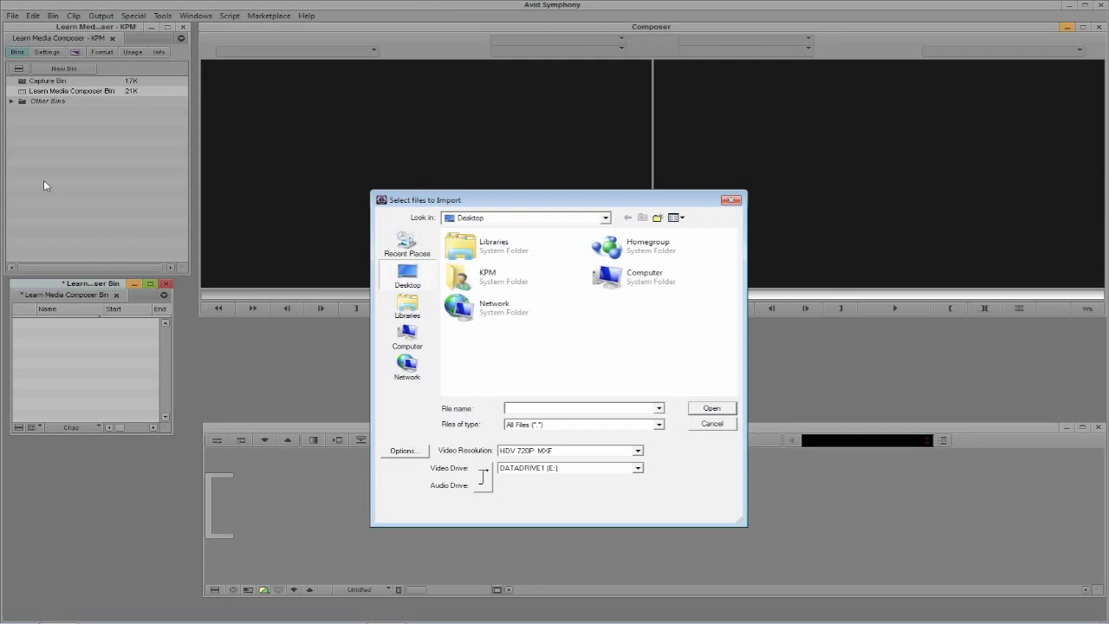
pyautogui.click(416, 340)
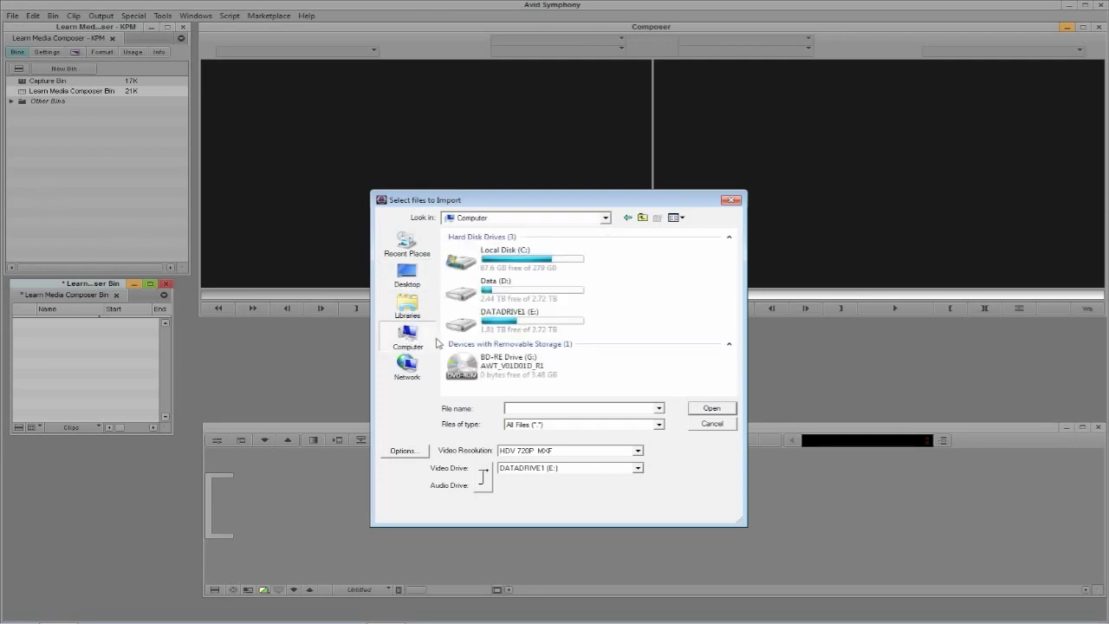
pyautogui.click(527, 322)
pyautogui.doubleClick(527, 322)
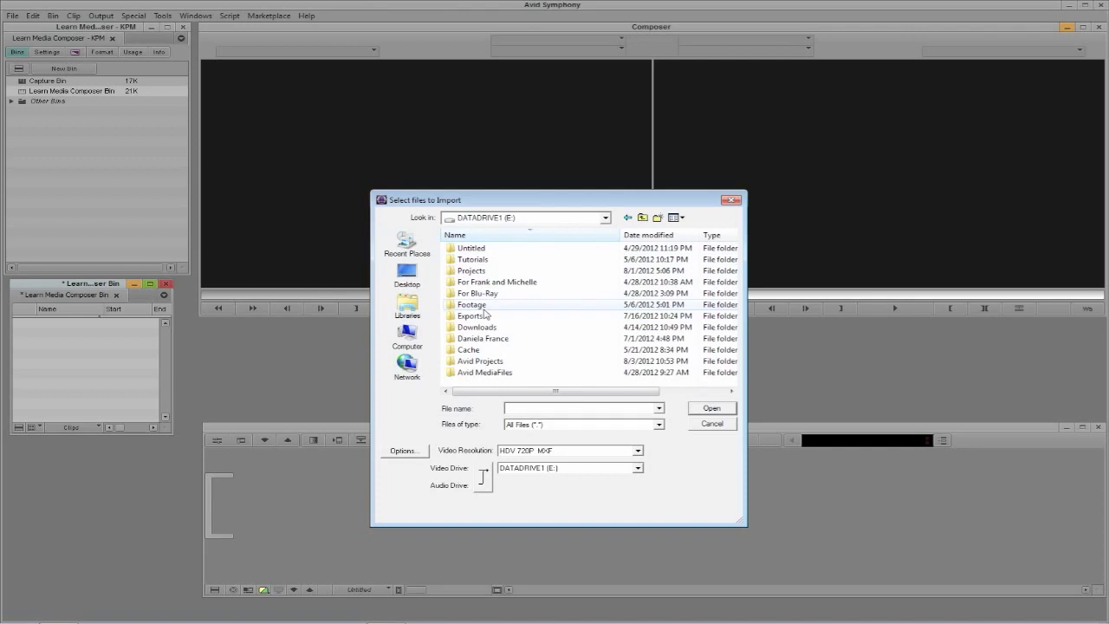
pyautogui.doubleClick(482, 306)
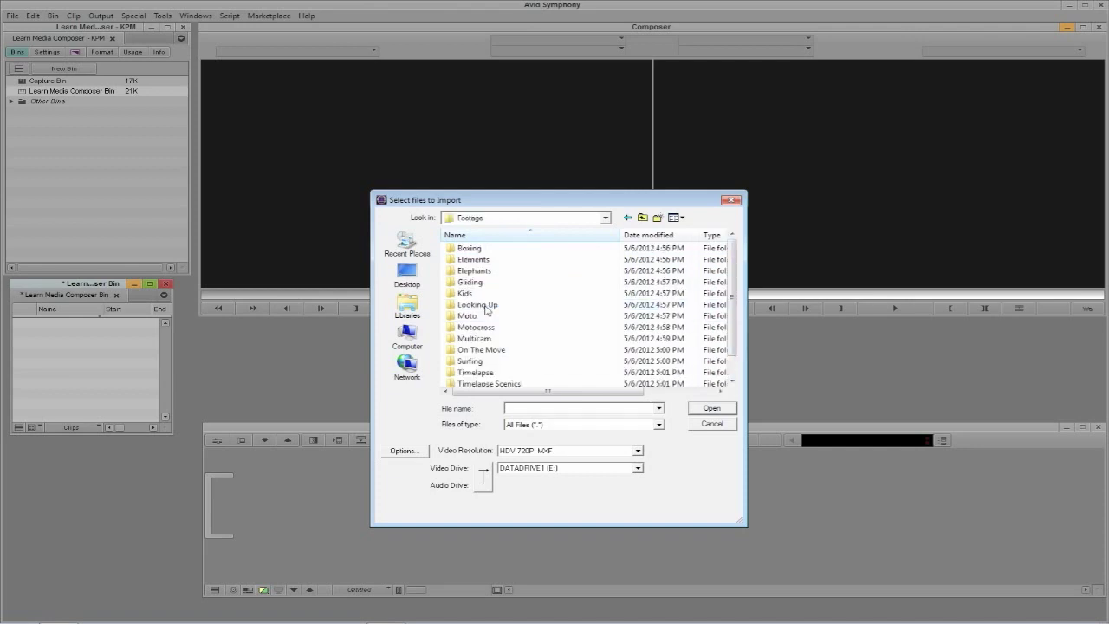
pyautogui.doubleClick(531, 373)
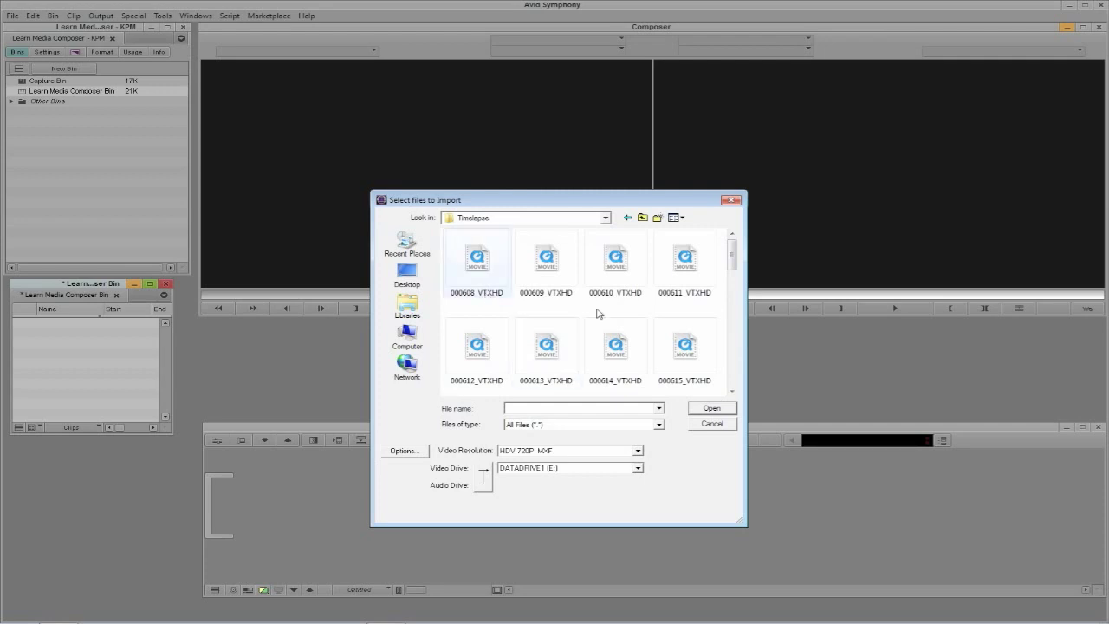
# Select clip 000608_VTXHD, cancel the import and minimize Avid Symphony
pyautogui.click(494, 256)
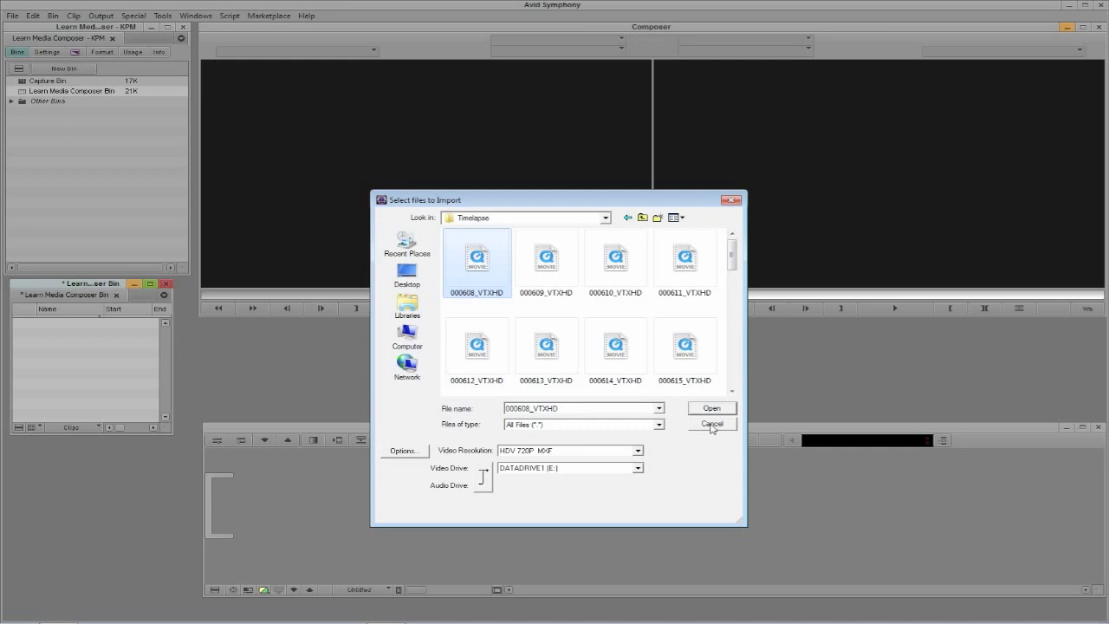
pyautogui.click(712, 425)
pyautogui.click(1071, 5)
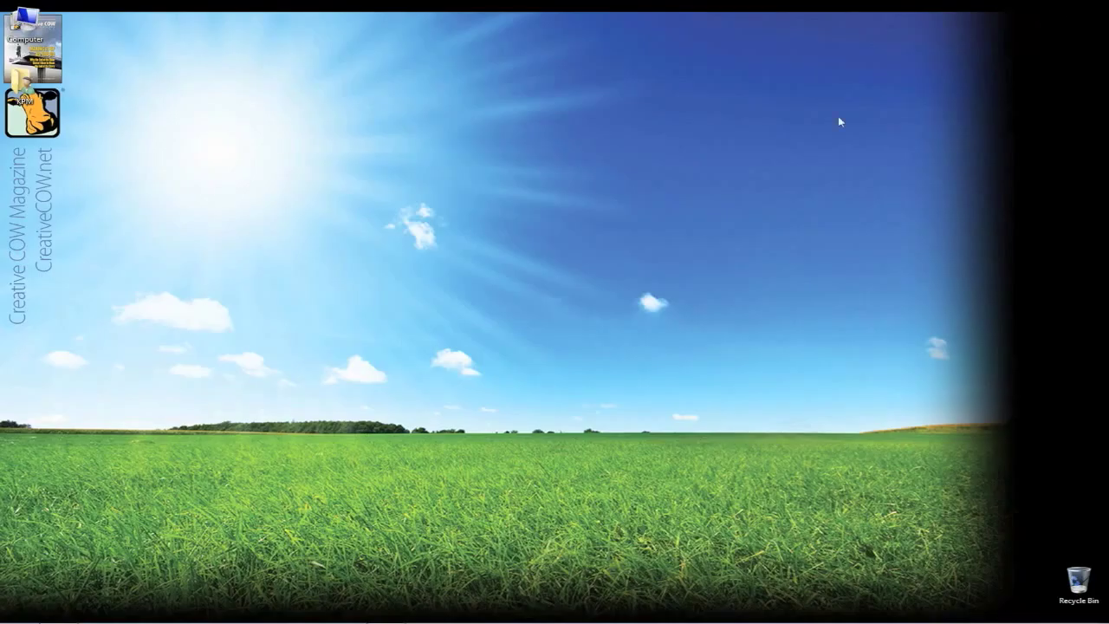
# Open Windows Explorer on the DATADRIVE1 (E:) > Footage > Timelapse folder
pyautogui.press('super+e')
pyautogui.doubleClick(530, 95)
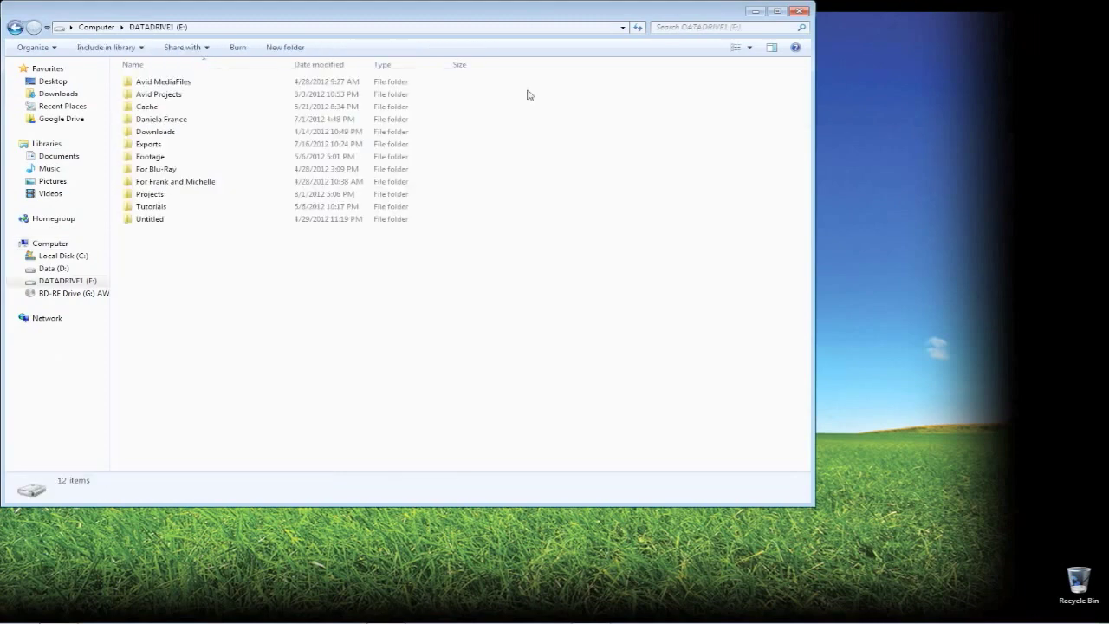
pyautogui.doubleClick(203, 158)
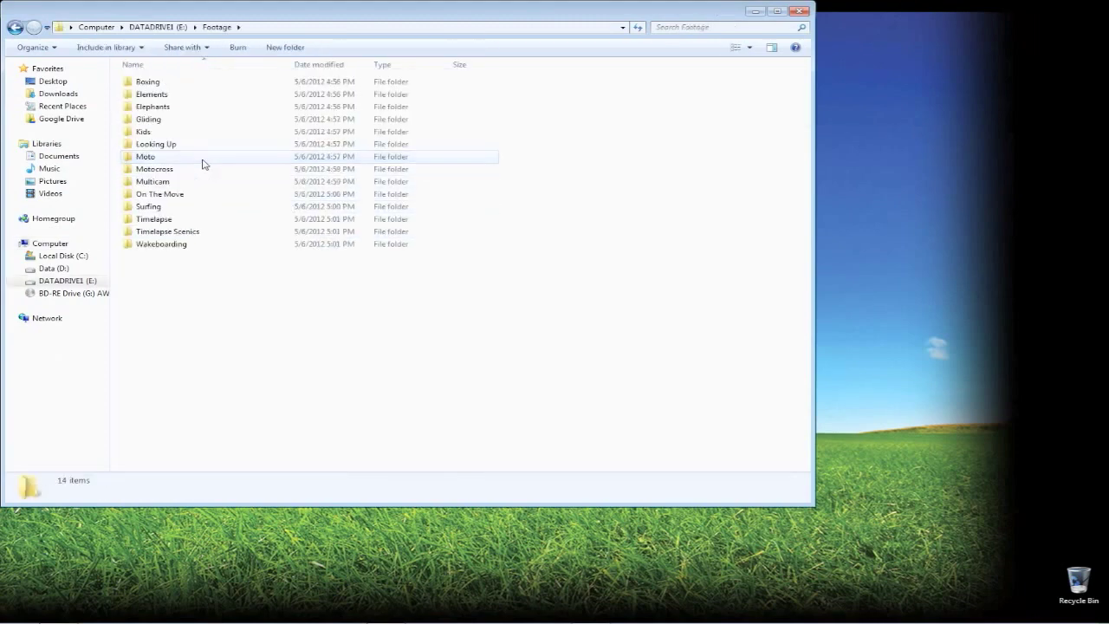
pyautogui.doubleClick(200, 221)
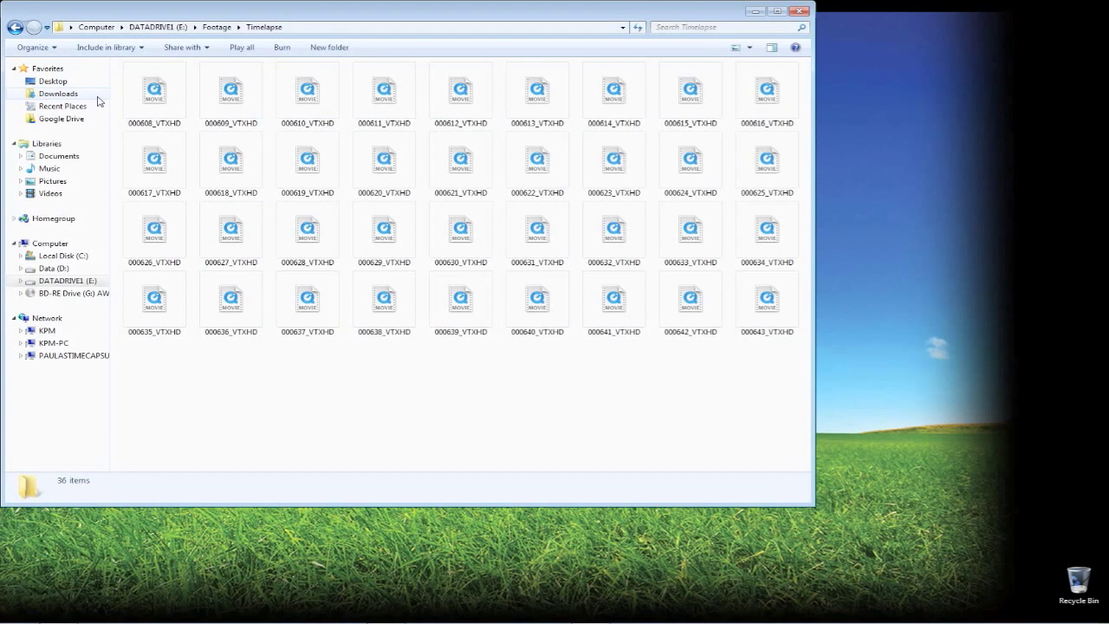
# Open clip 000608_VTXHD with QuickTime Player from its context menu
pyautogui.click(154, 91)
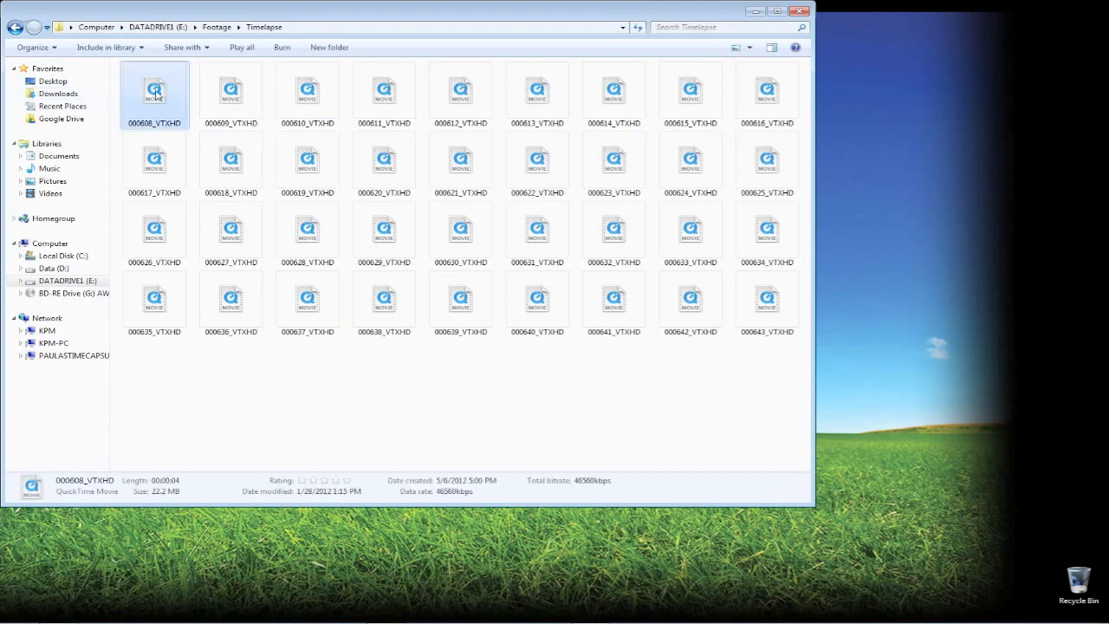
pyautogui.rightClick(156, 91)
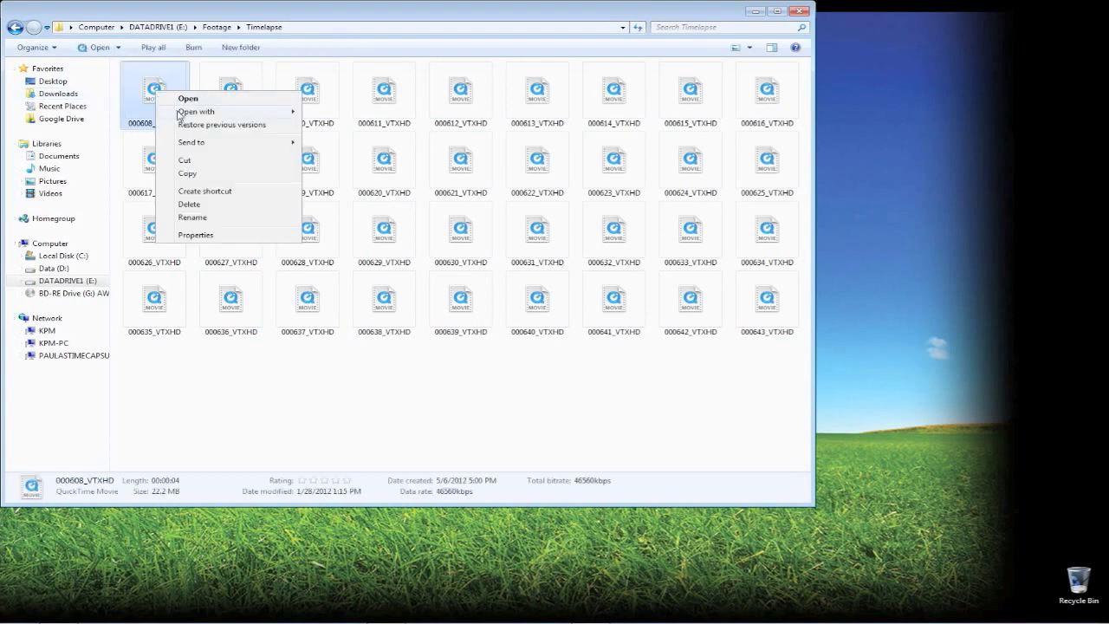
pyautogui.moveTo(182, 112)
pyautogui.click(320, 124)
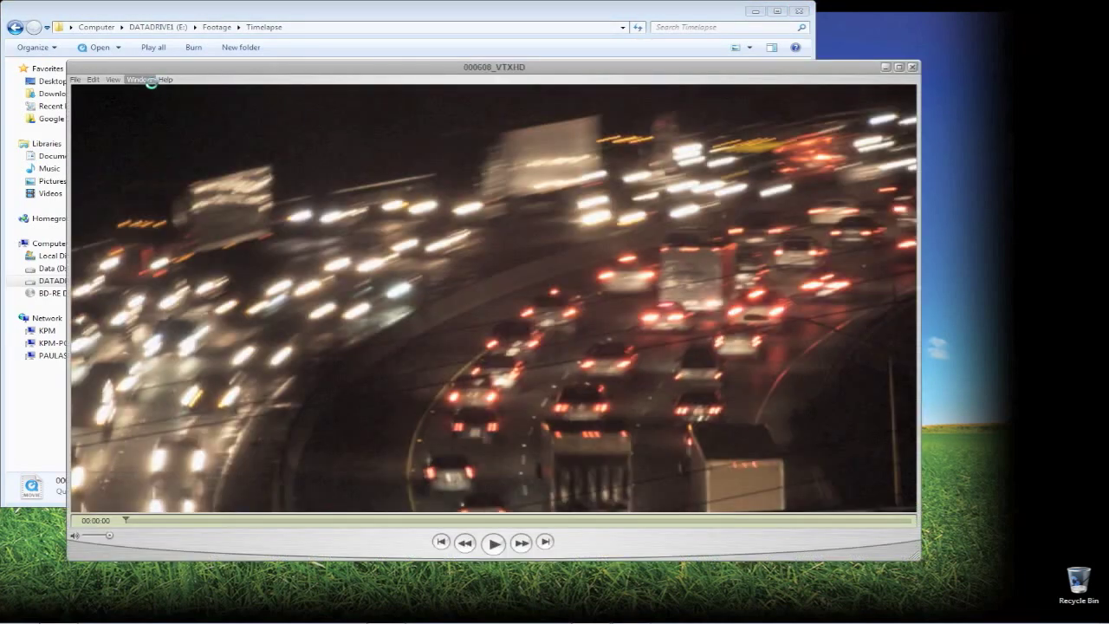
# Show the Movie Inspector to see the clip's DVCProHD 720p60, 23.97 fps format
pyautogui.click(139, 80)
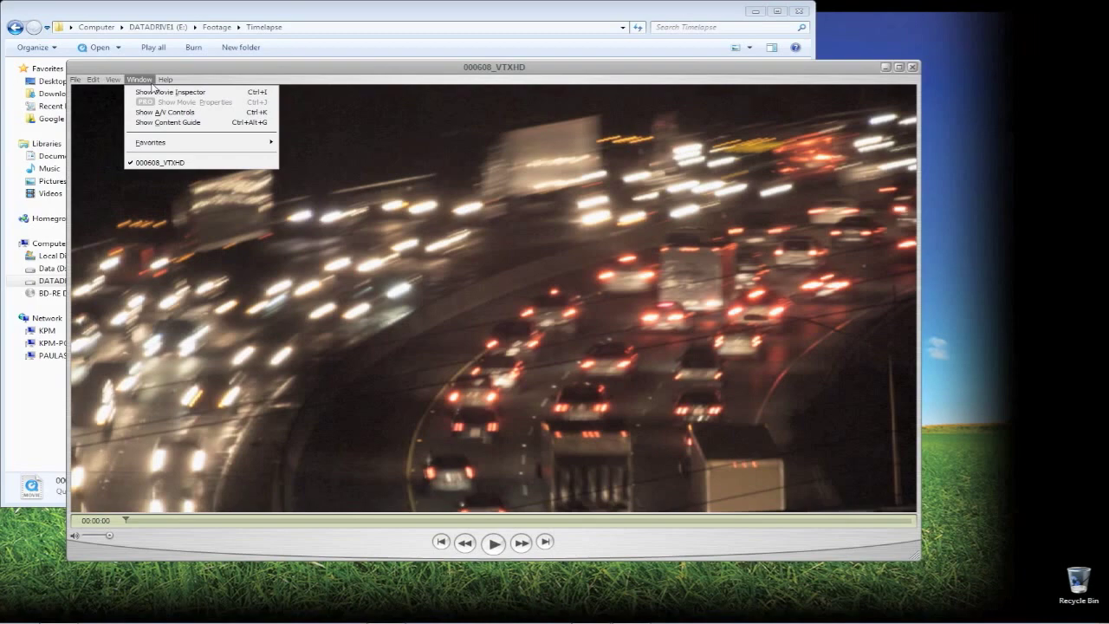
pyautogui.click(155, 92)
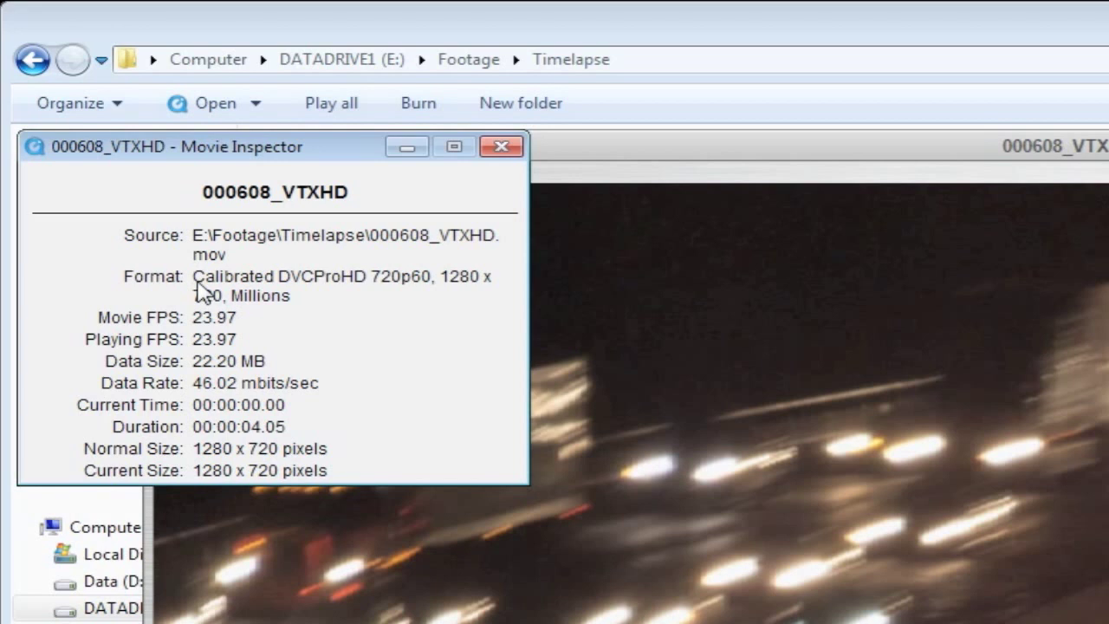
# Close the Movie Inspector and QuickTime, return to Avid Symphony, and right-click the empty bin
pyautogui.click(501, 147)
pyautogui.hotkey('ctrl', 'w')
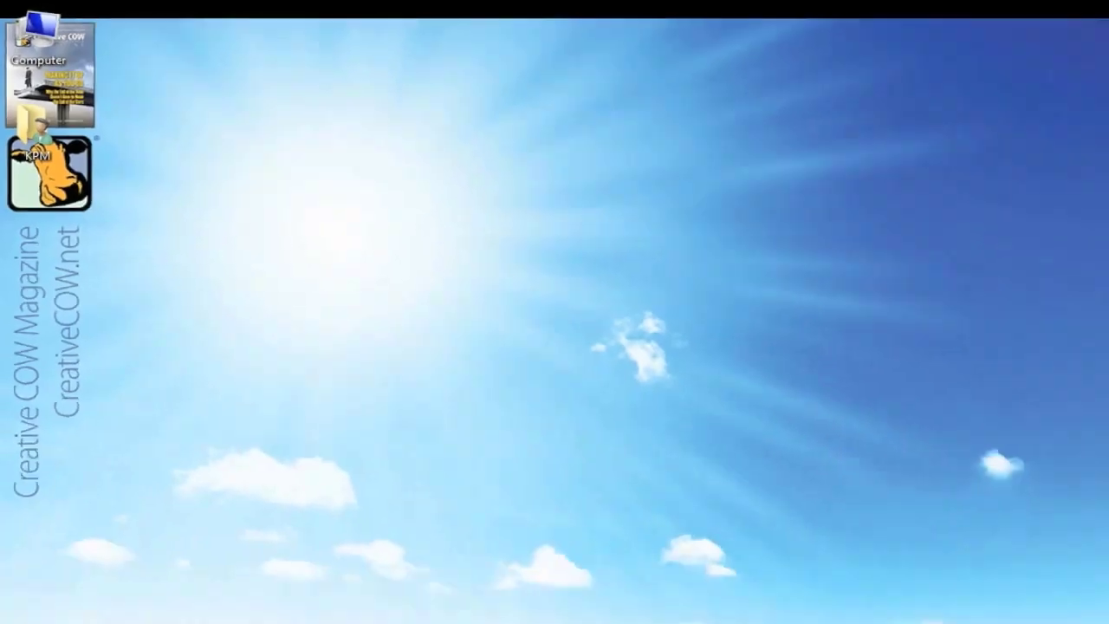
pyautogui.hotkey('alt', 'Tab')
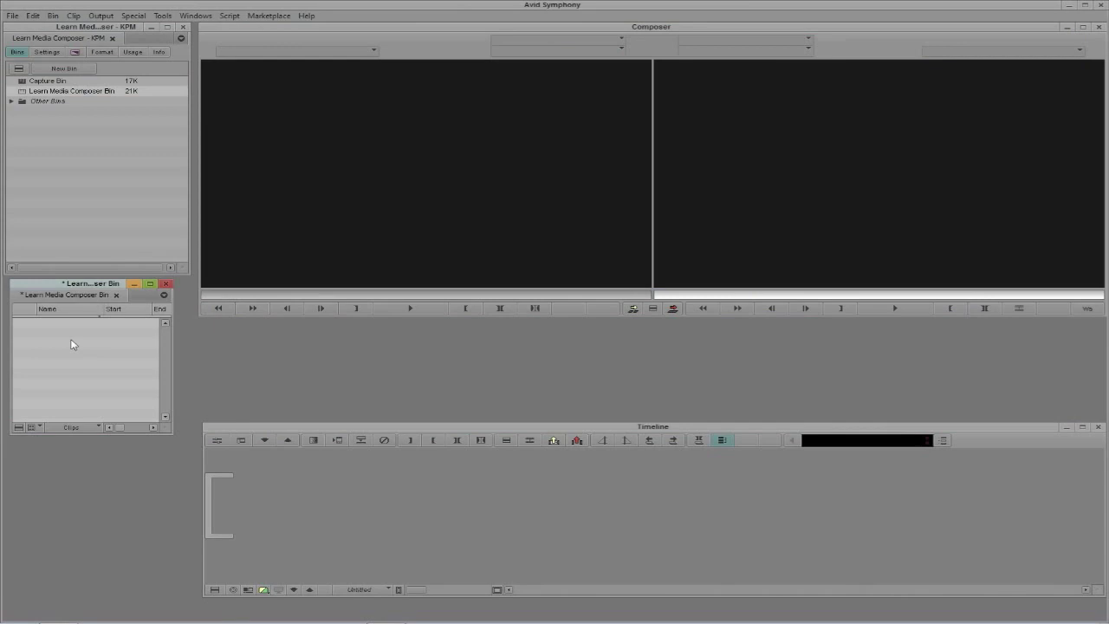
pyautogui.rightClick(69, 345)
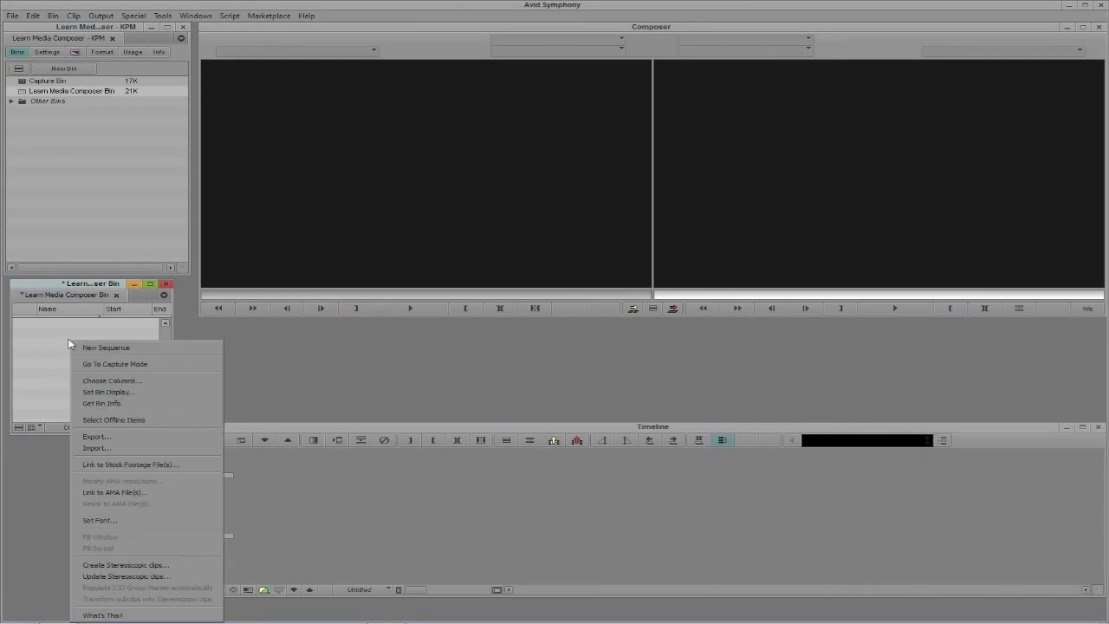
# Import into the bin via Recent Places > Timelapse, selecting clip 000608_VTXHD
pyautogui.click(98, 449)
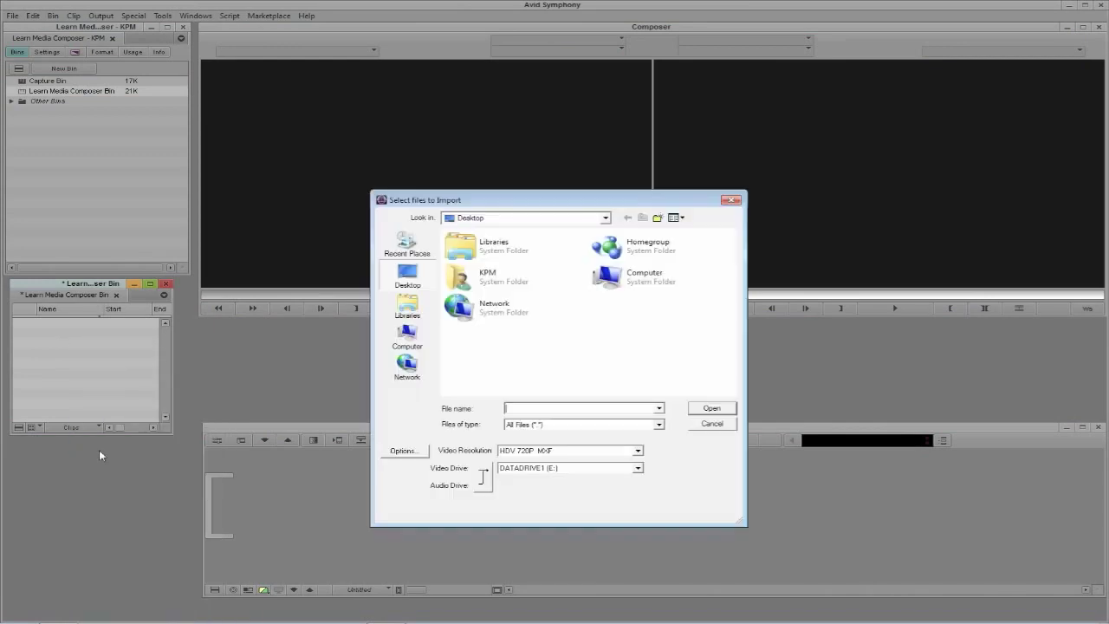
pyautogui.click(430, 249)
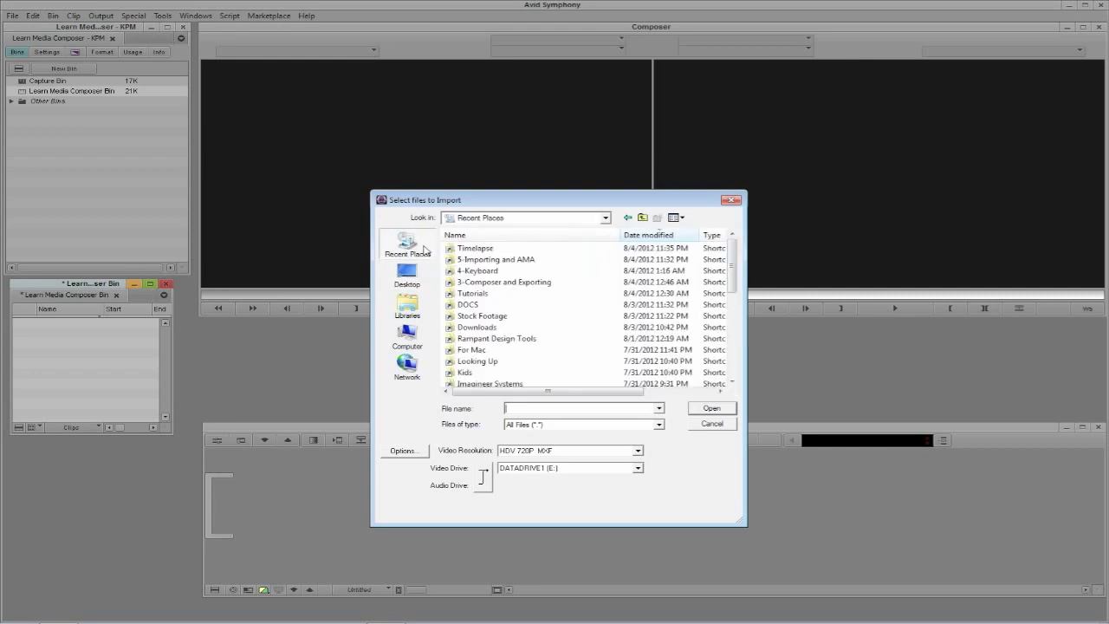
pyautogui.doubleClick(457, 251)
pyautogui.click(478, 251)
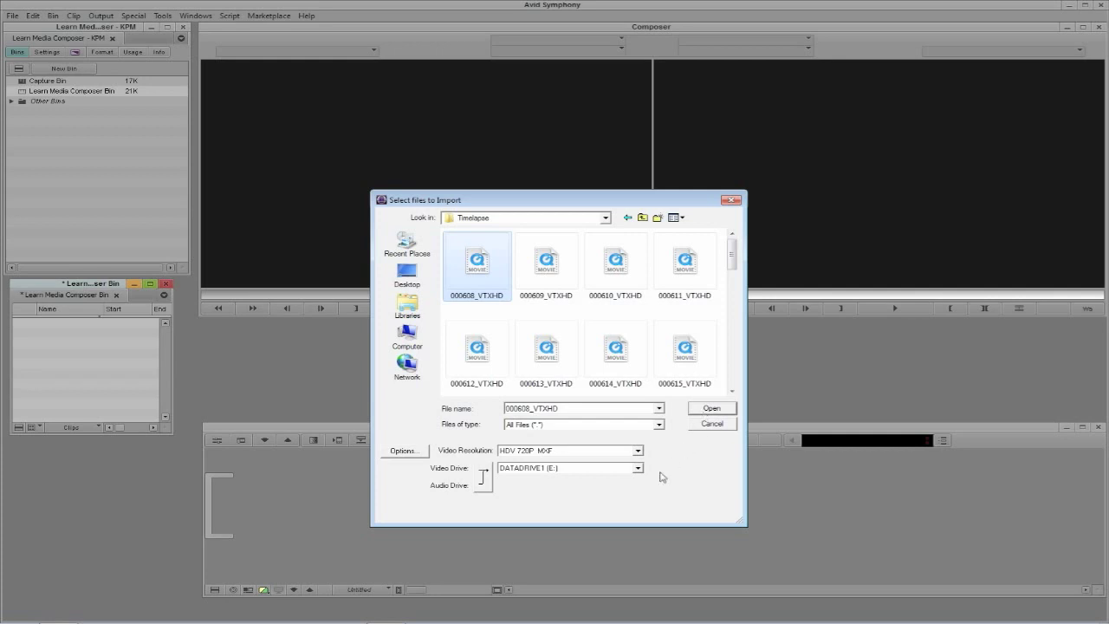
# Open Import Settings through Options… and switch to the Image tab
pyautogui.click(402, 451)
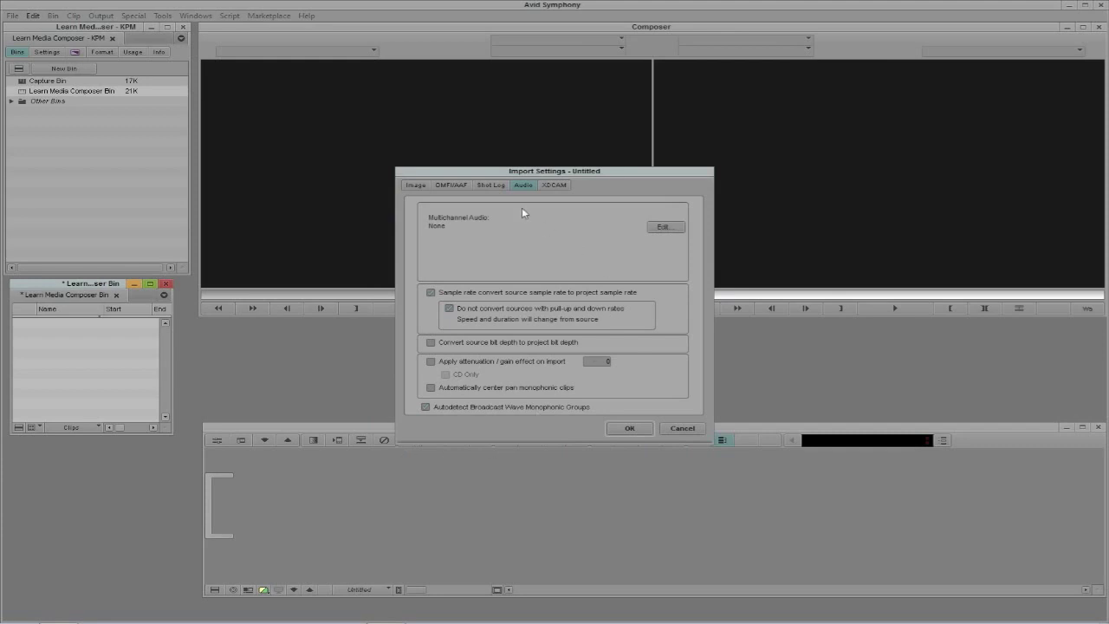
pyautogui.click(416, 185)
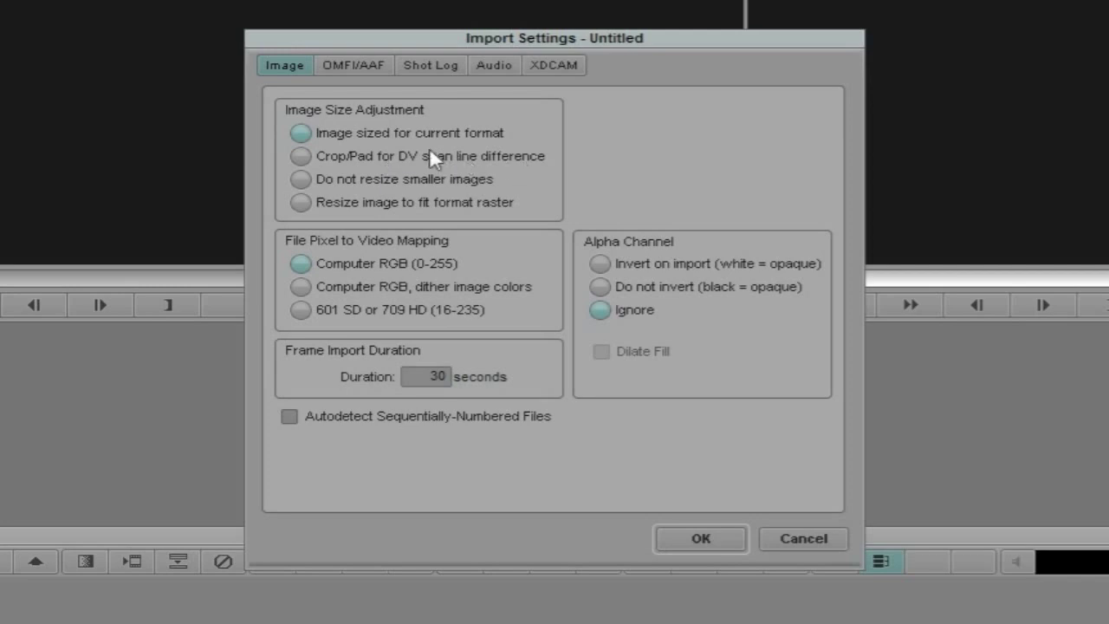
# Choose Image sized for current format and confirm Import Settings with OK
pyautogui.click(299, 205)
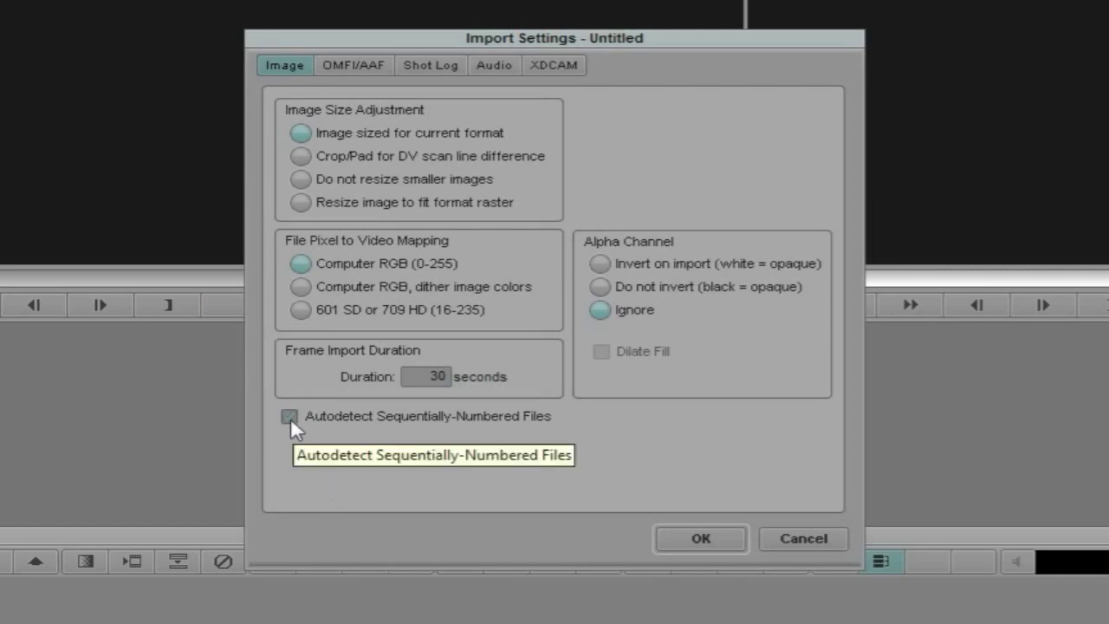
pyautogui.click(703, 541)
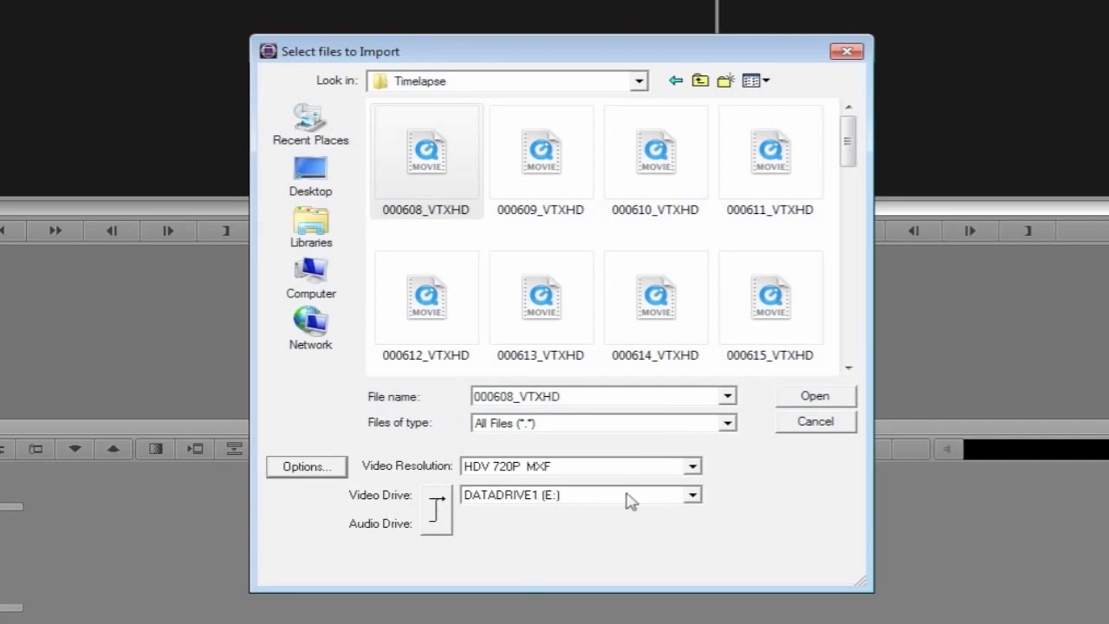
# Keep DATADRIVE1 (E:) as video drive, set DNxHD 90 MXF, and import 000608_VTXHD
pyautogui.click(598, 500)
pyautogui.click(598, 500)
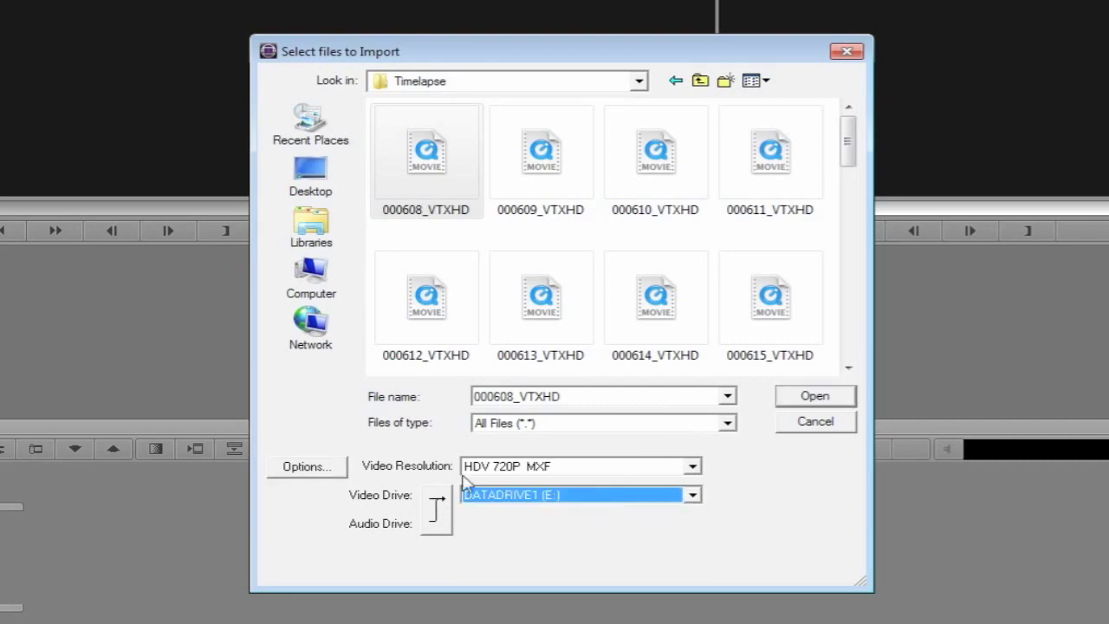
pyautogui.click(643, 473)
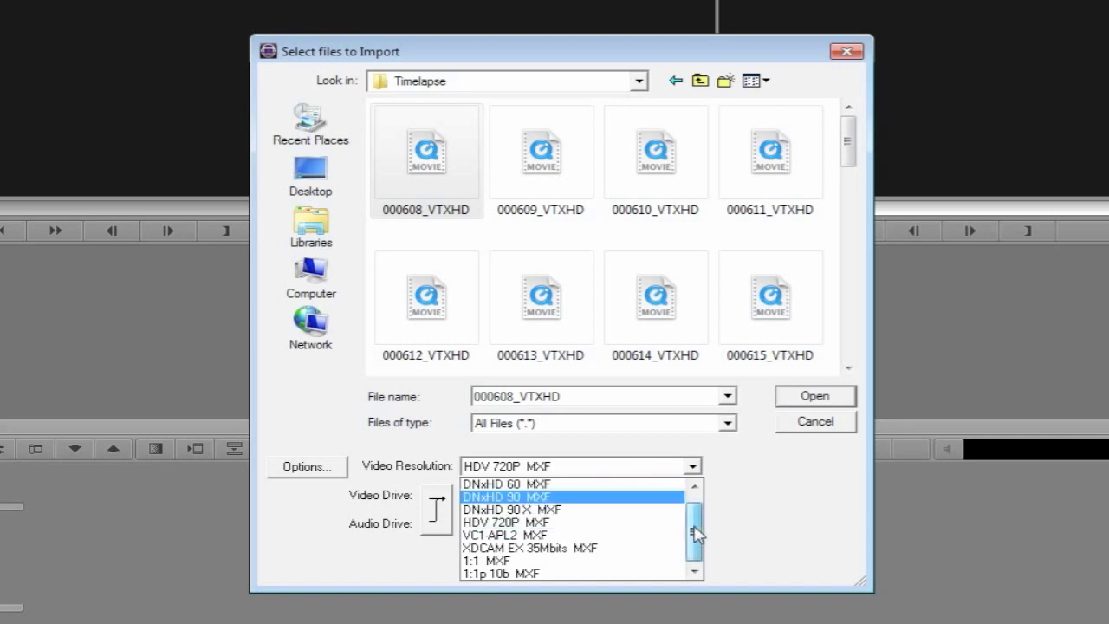
pyautogui.moveTo(697, 534)
pyautogui.mouseDown()
pyautogui.moveTo(696, 518)
pyautogui.moveTo(698, 549)
pyautogui.mouseUp()
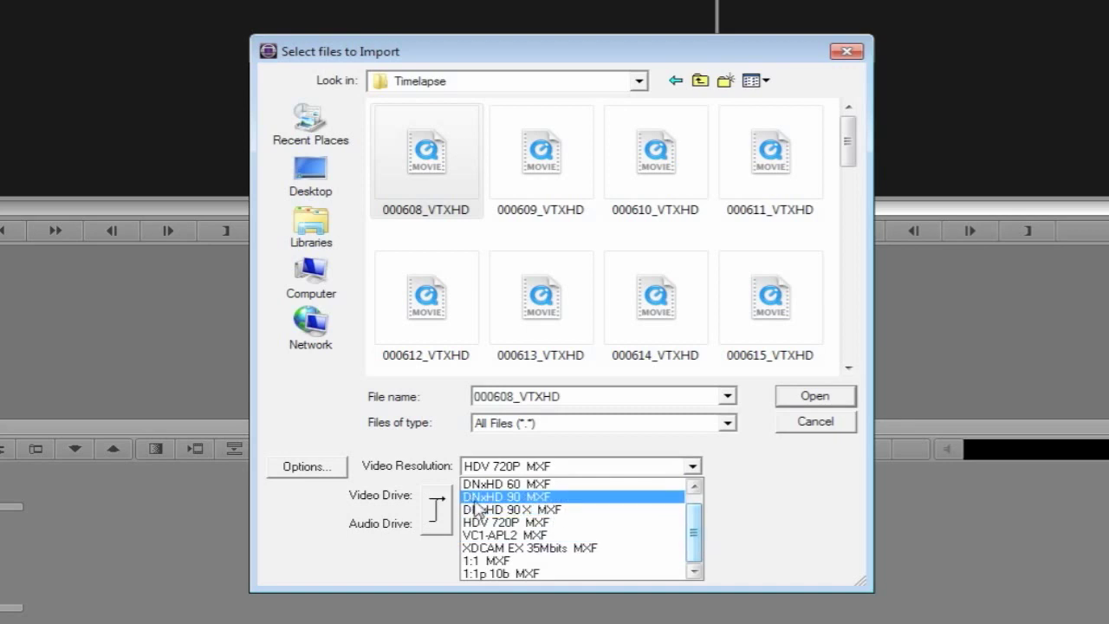
pyautogui.click(518, 498)
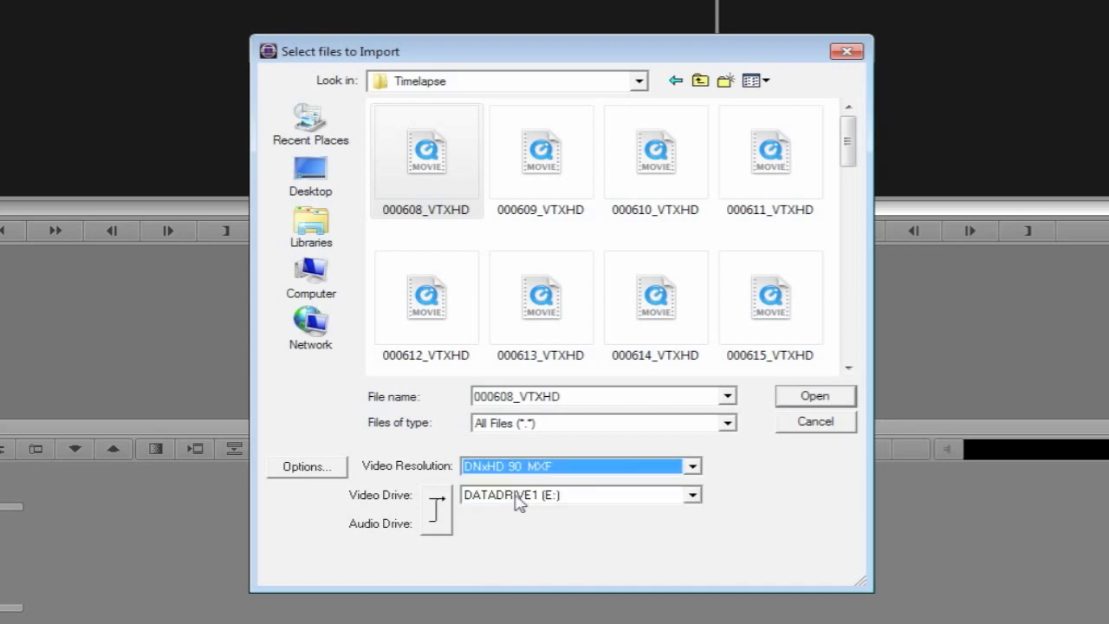
pyautogui.click(446, 166)
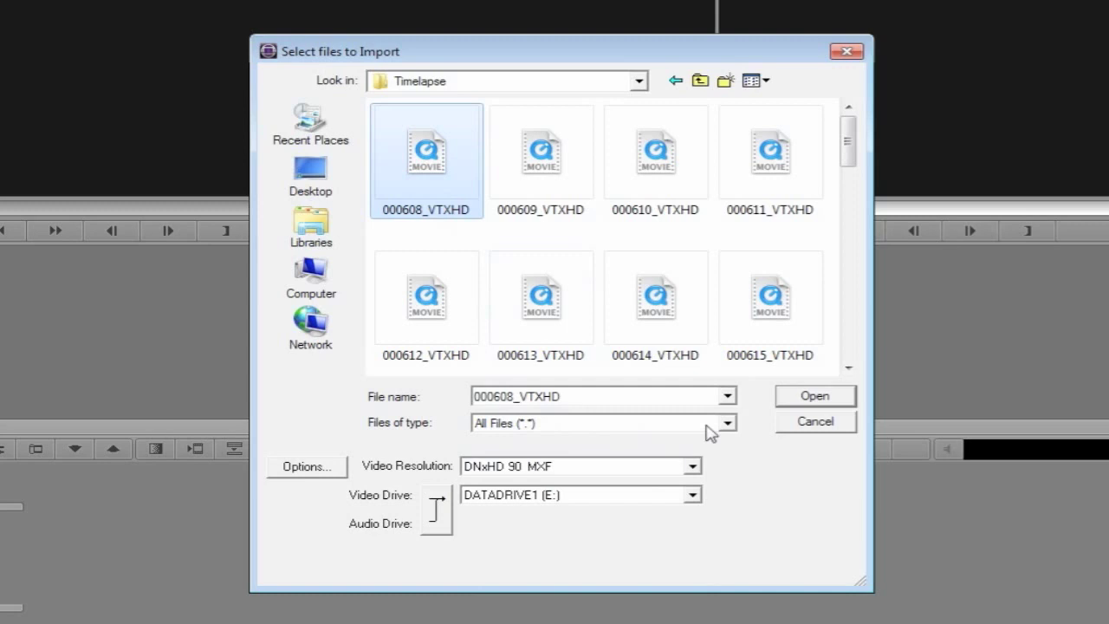
pyautogui.click(800, 399)
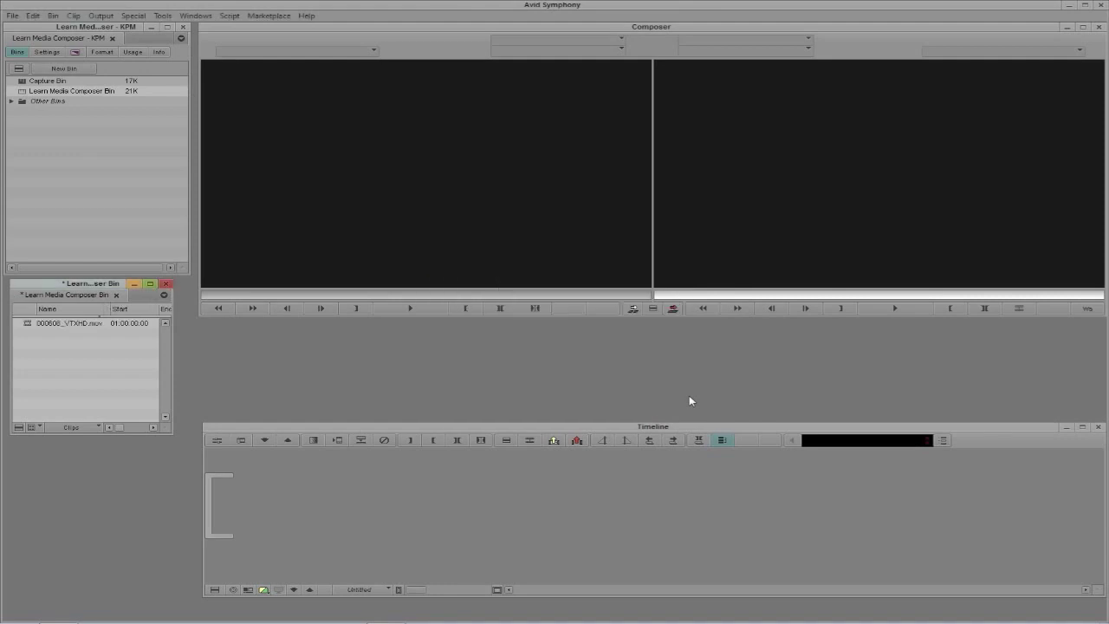
# Load 000608_VTXHD.mov into the Source monitor and play the traffic time-lapse twice
pyautogui.doubleClick(27, 326)
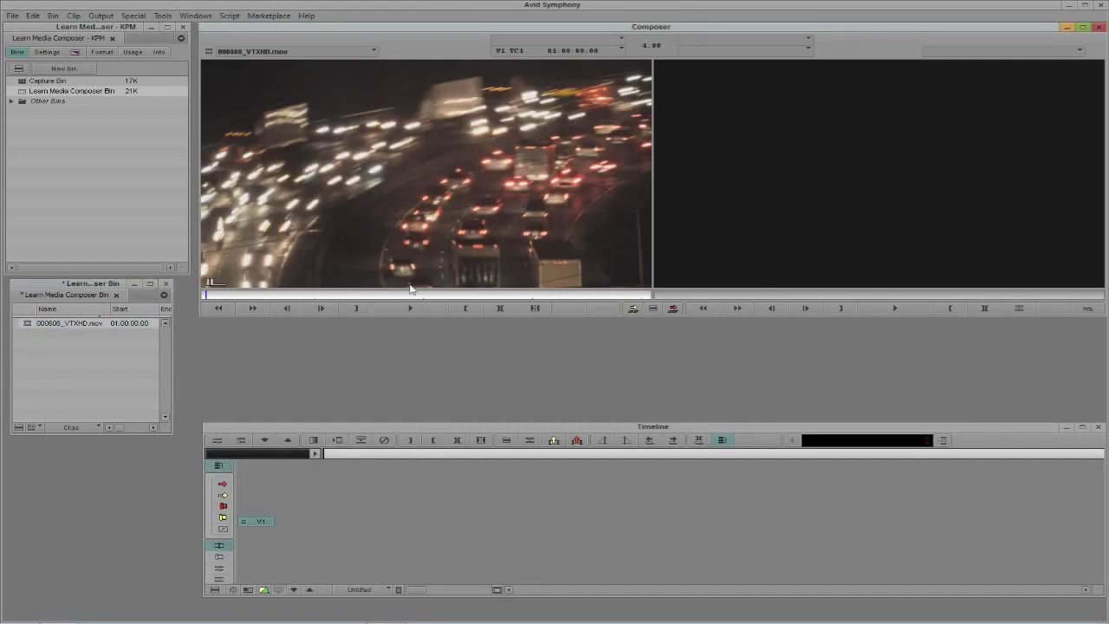
pyautogui.click(410, 307)
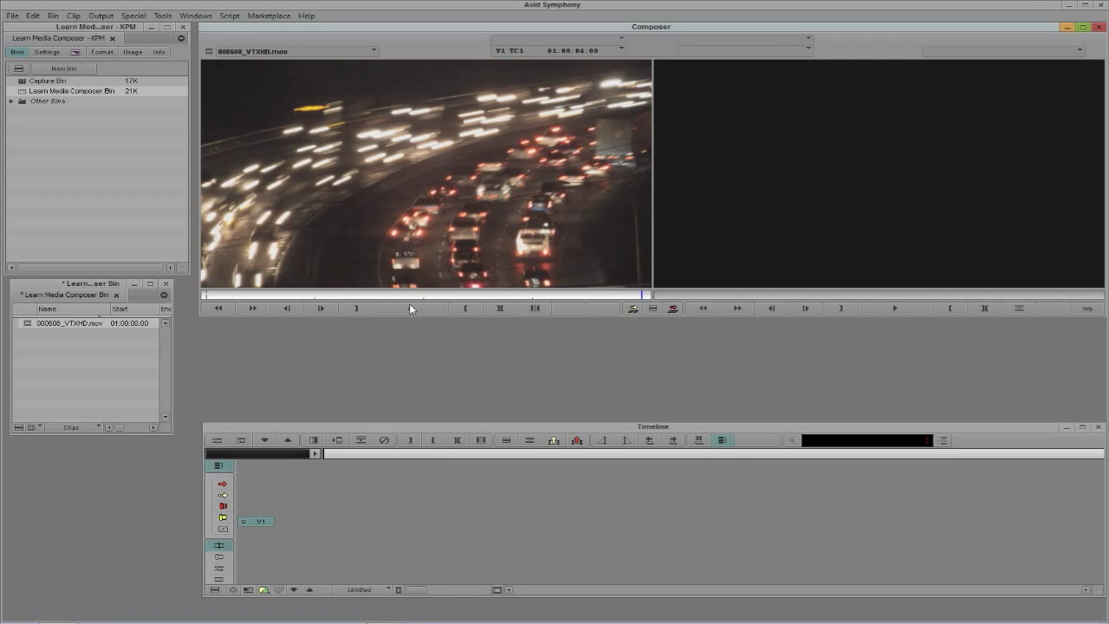
pyautogui.click(410, 309)
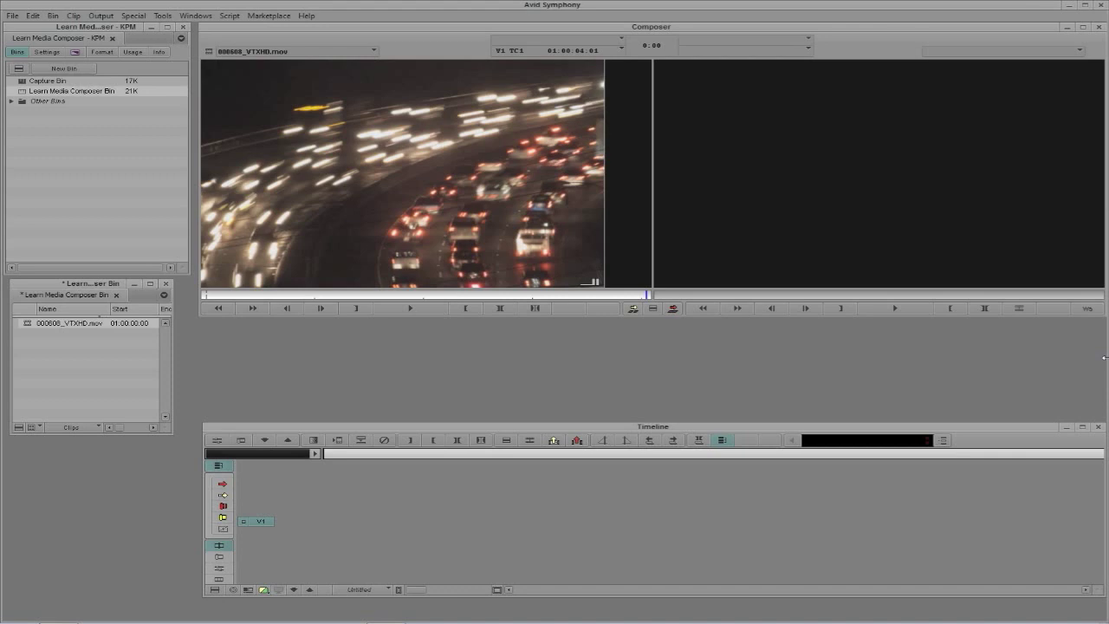
# Check the QuickTime AMA plug-in entry on Avid's AMA Plug-ins page in Firefox, then return to Symphony
pyautogui.hotkey('alt', 'Tab')
pyautogui.hotkey('alt', 'Tab')
pyautogui.hotkey('alt', 'Tab')
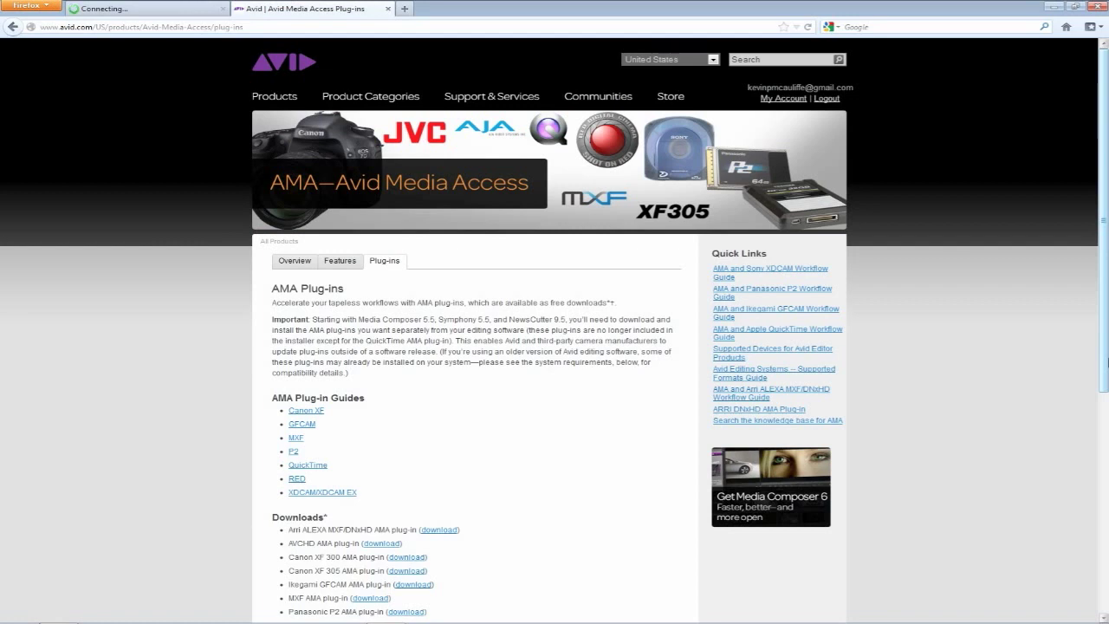
pyautogui.scroll(-3, 732, 364)
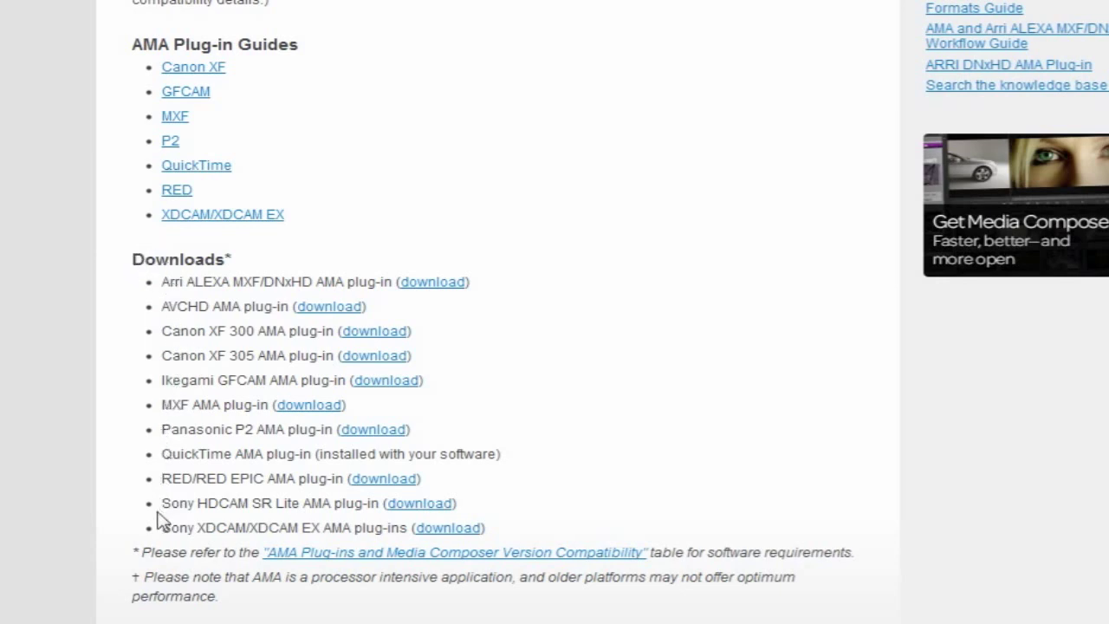
pyautogui.moveTo(164, 453); pyautogui.dragTo(531, 457)
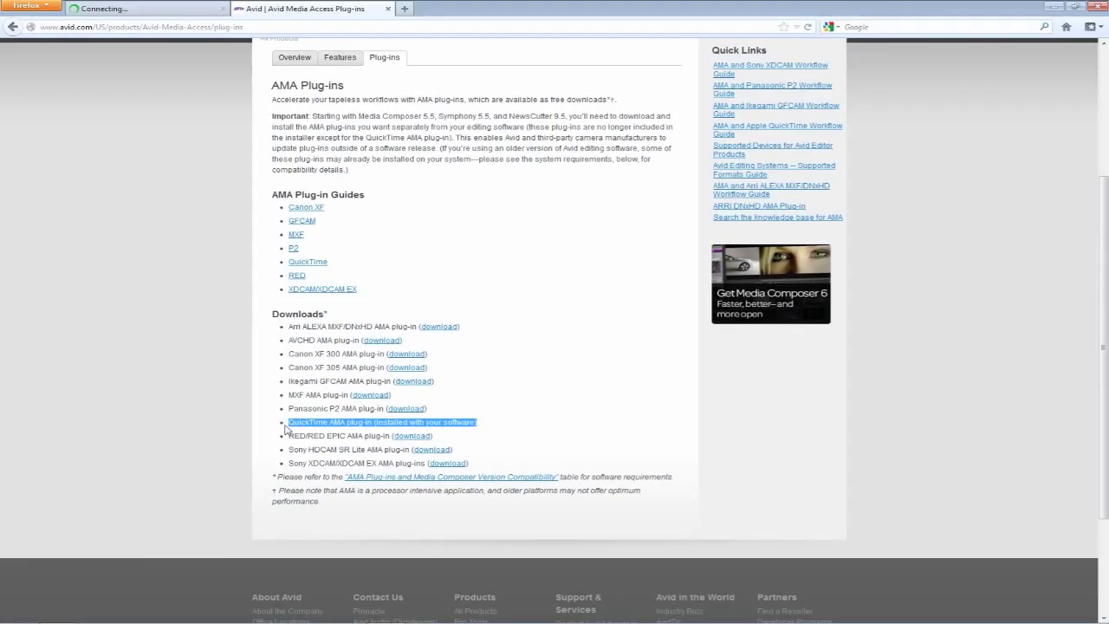
pyautogui.hotkey('alt', 'Tab')
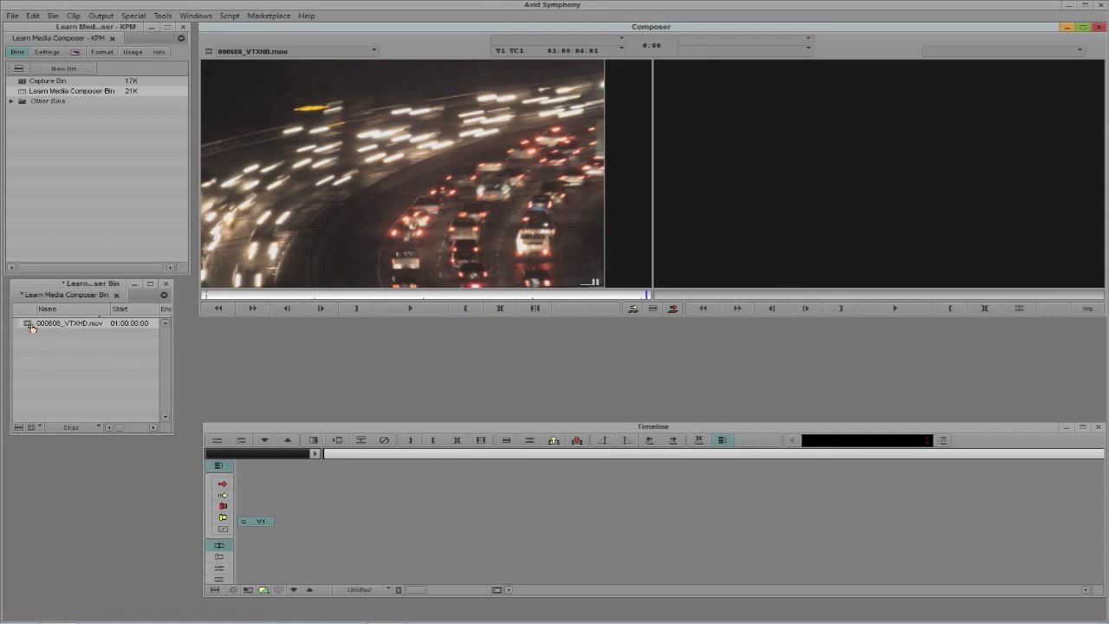
# Open the Import file browser from the Learn Media Composer bin's context menu
pyautogui.rightClick(51, 343)
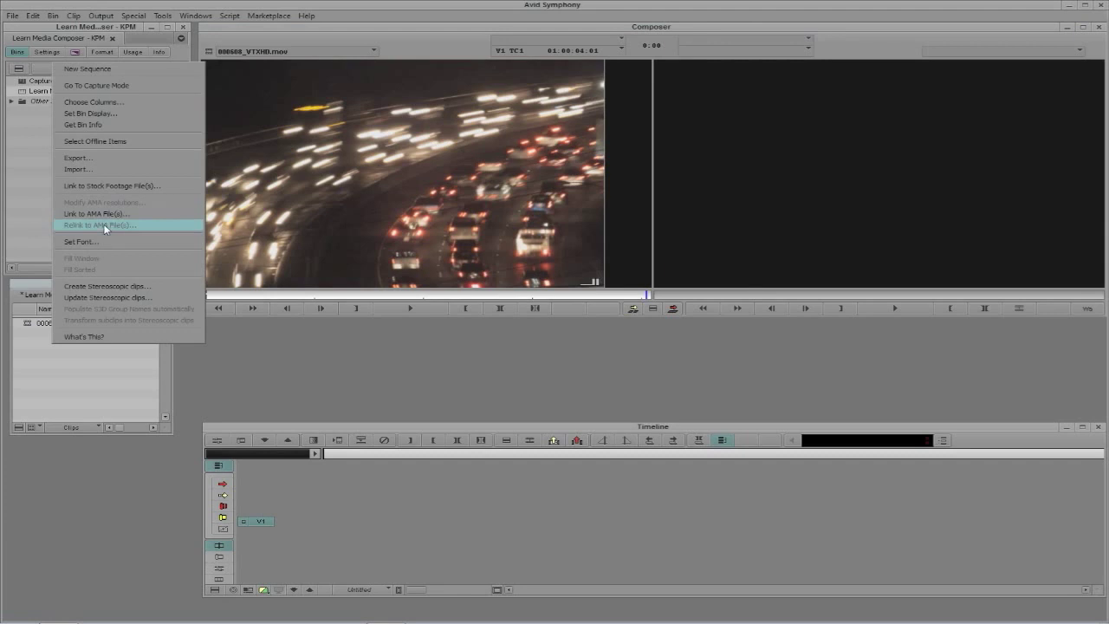
pyautogui.click(108, 169)
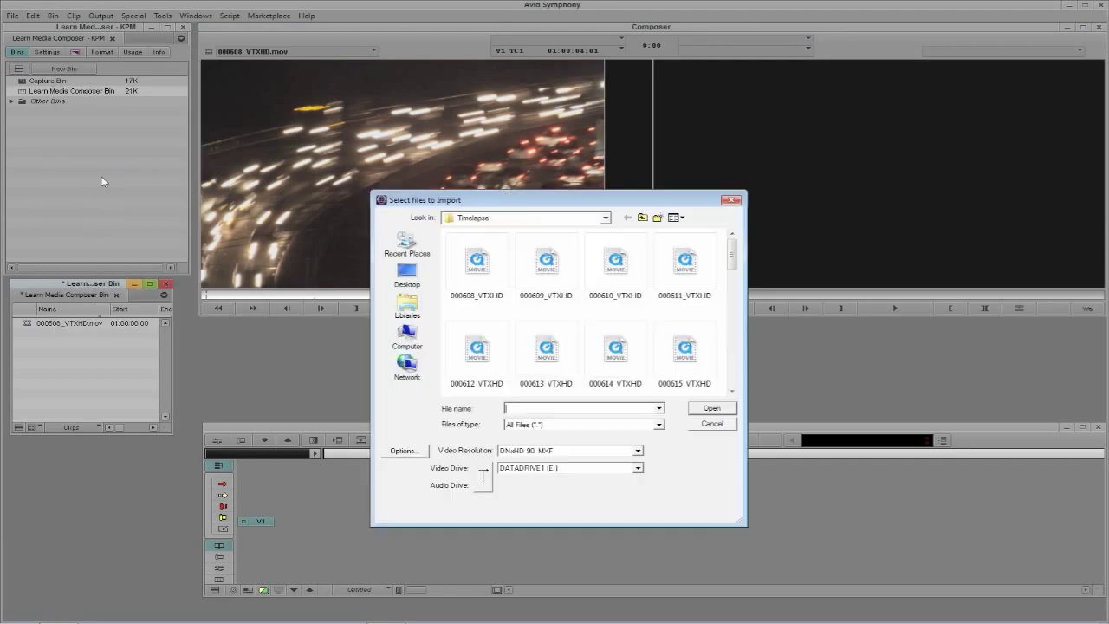
# Sort the Timelapse files by size in Details view and import the largest, 000628_VTXHD
pyautogui.click(680, 217)
pyautogui.click(701, 298)
pyautogui.click(630, 235)
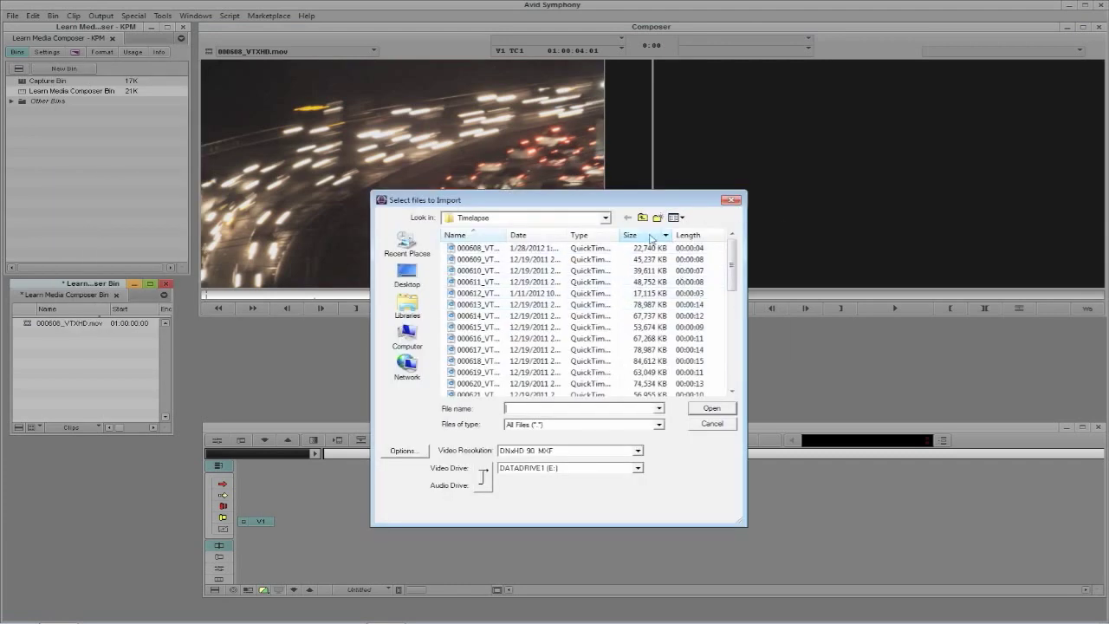
pyautogui.click(630, 235)
pyautogui.click(477, 248)
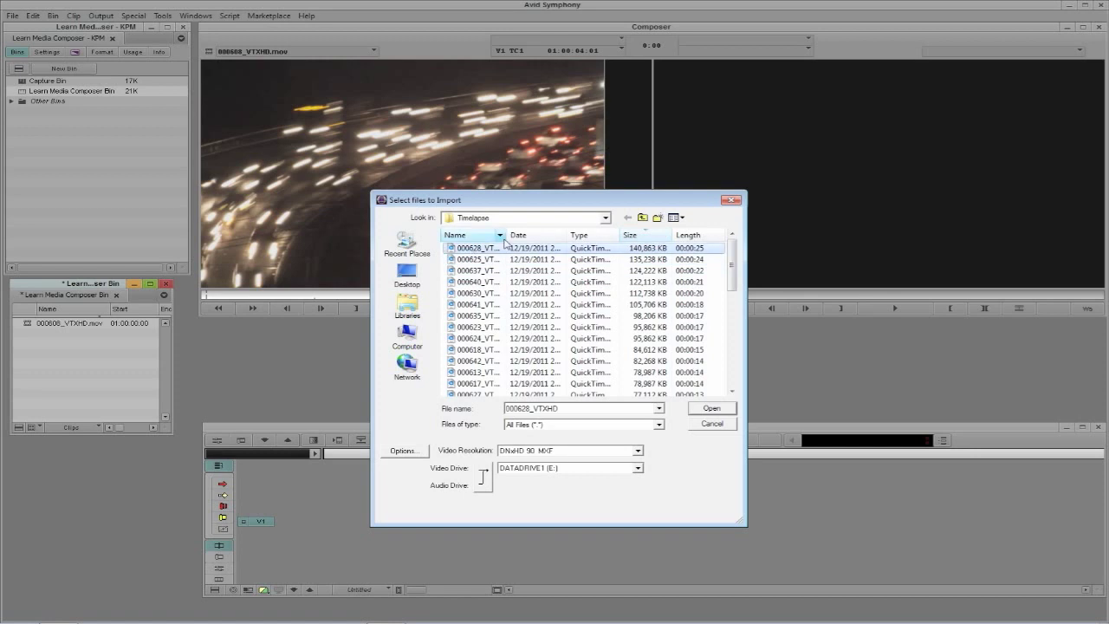
pyautogui.moveTo(507, 235); pyautogui.dragTo(560, 237)
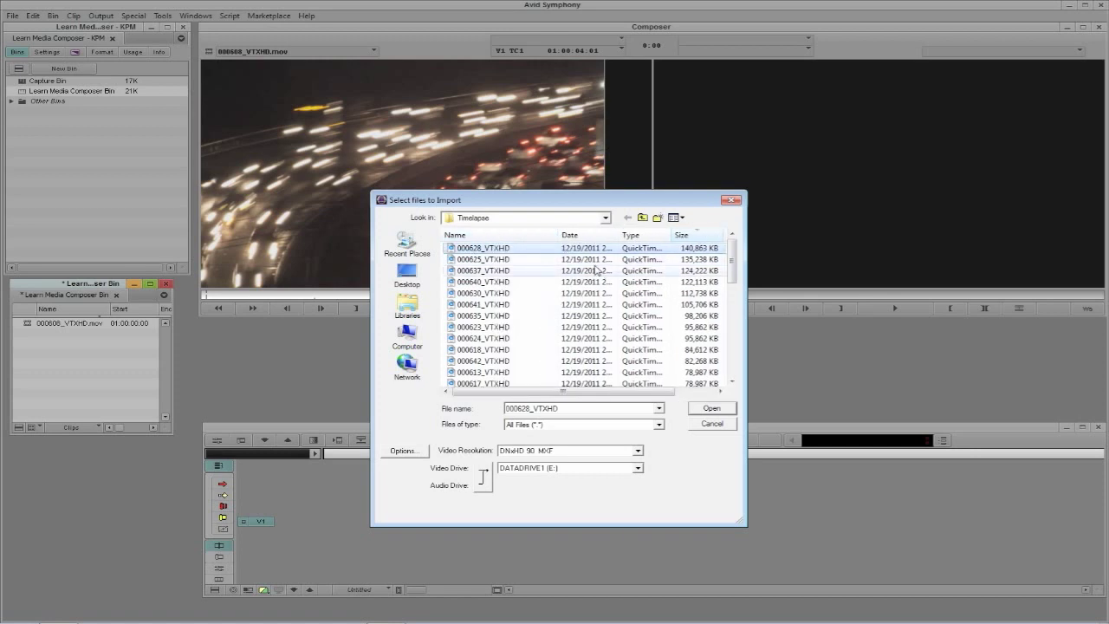
pyautogui.click(709, 408)
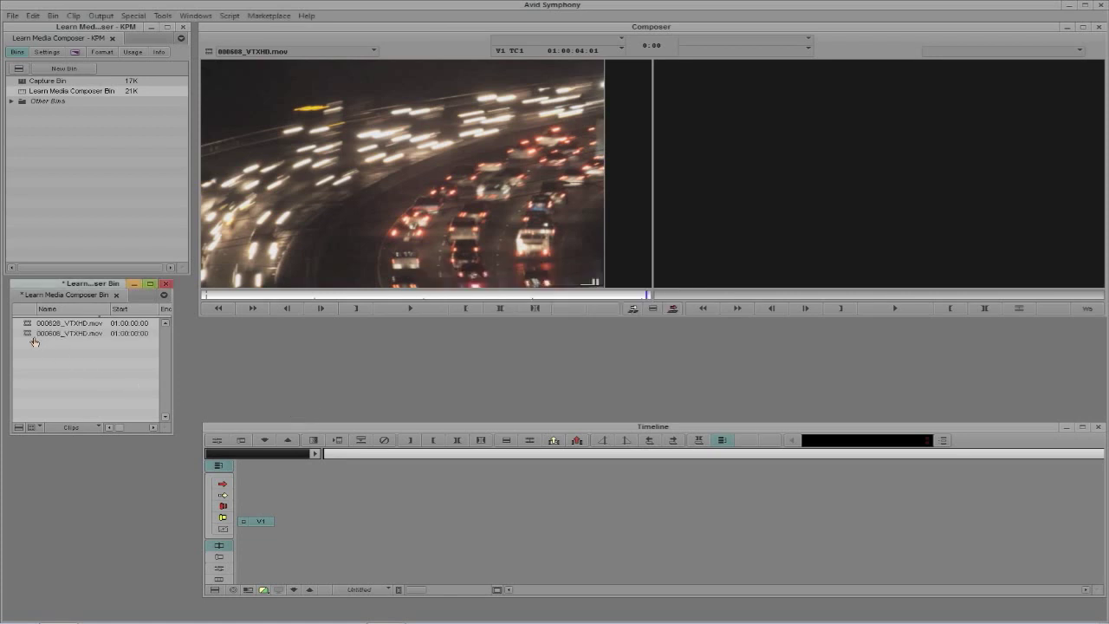
# Load 000628_VTXHD.mov into the Source monitor and scrub through it to near its end
pyautogui.doubleClick(26, 325)
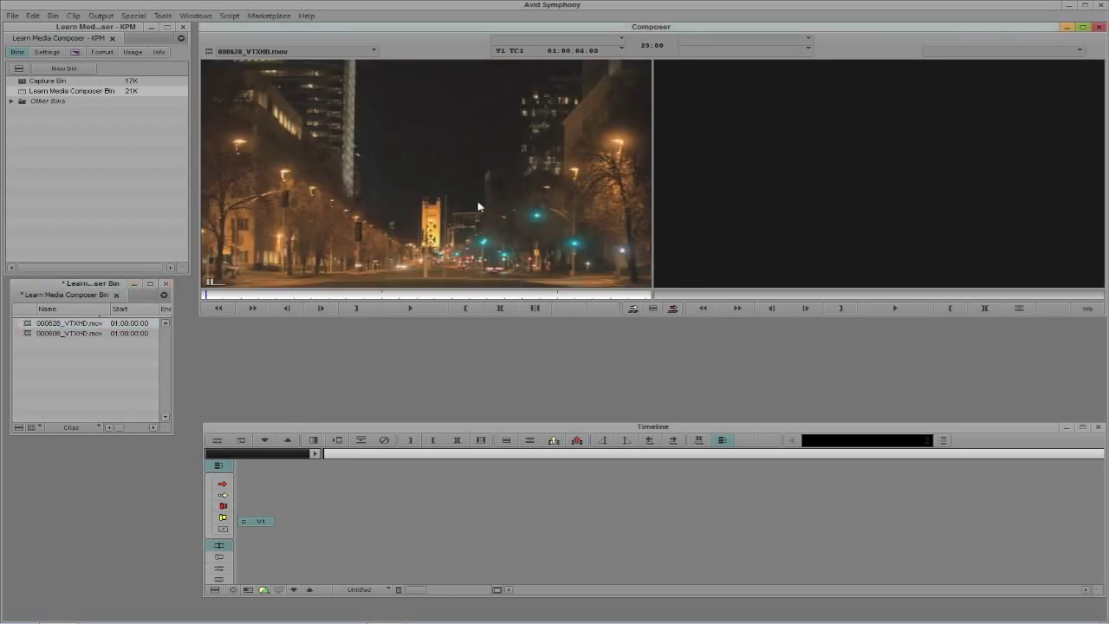
pyautogui.moveTo(256, 297); pyautogui.dragTo(183, 312)
# Open Link to AMA File(s) from the bin and switch the file browser to Details view
pyautogui.rightClick(55, 355)
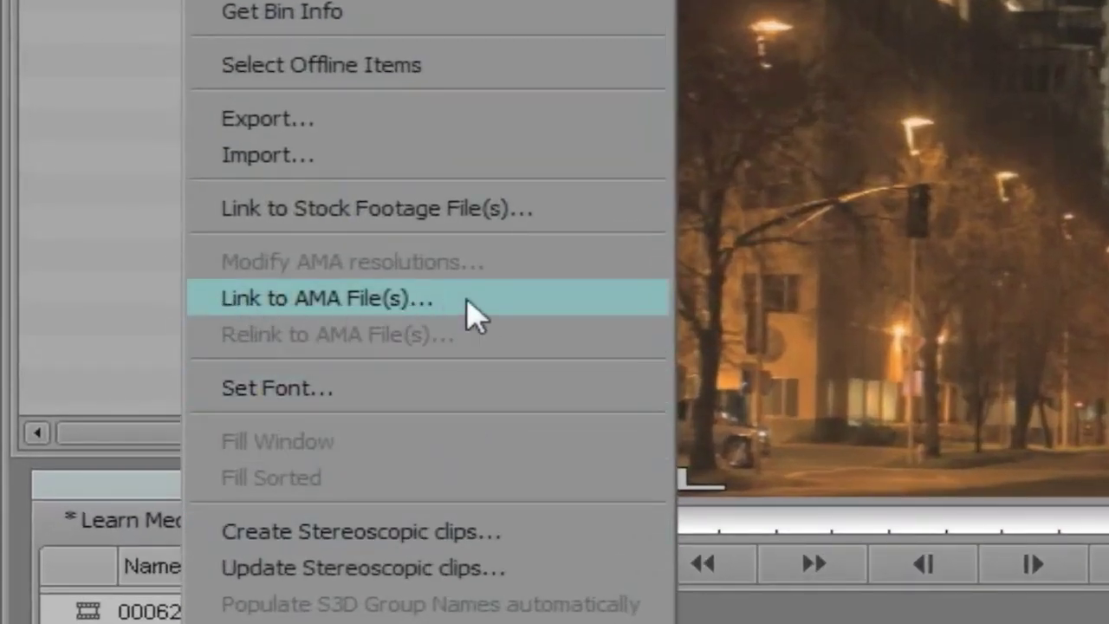
pyautogui.click(501, 303)
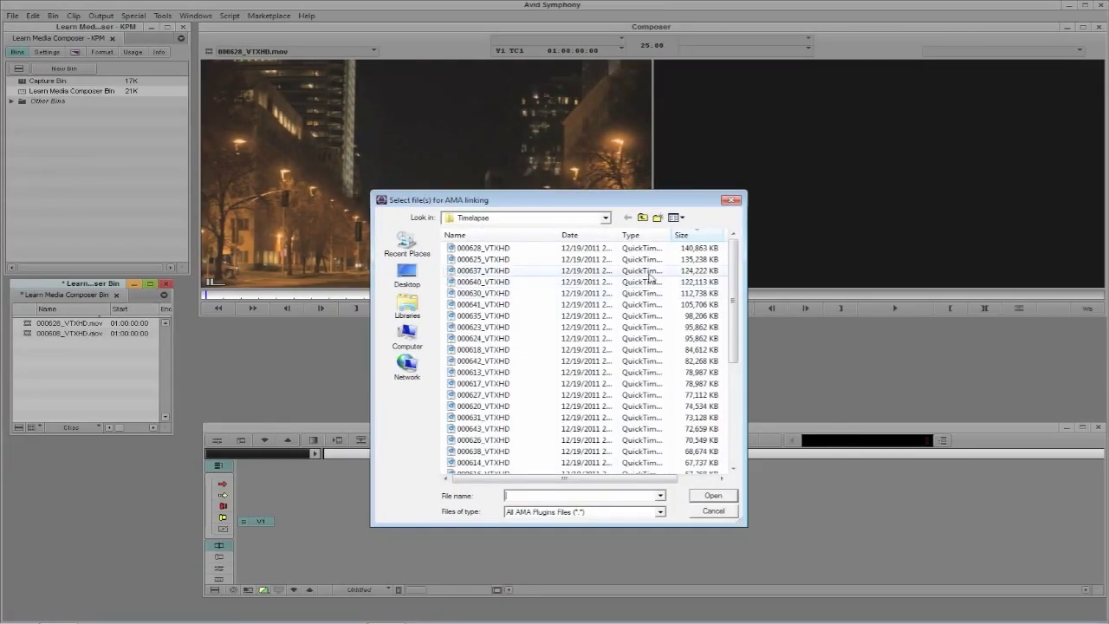
pyautogui.click(642, 218)
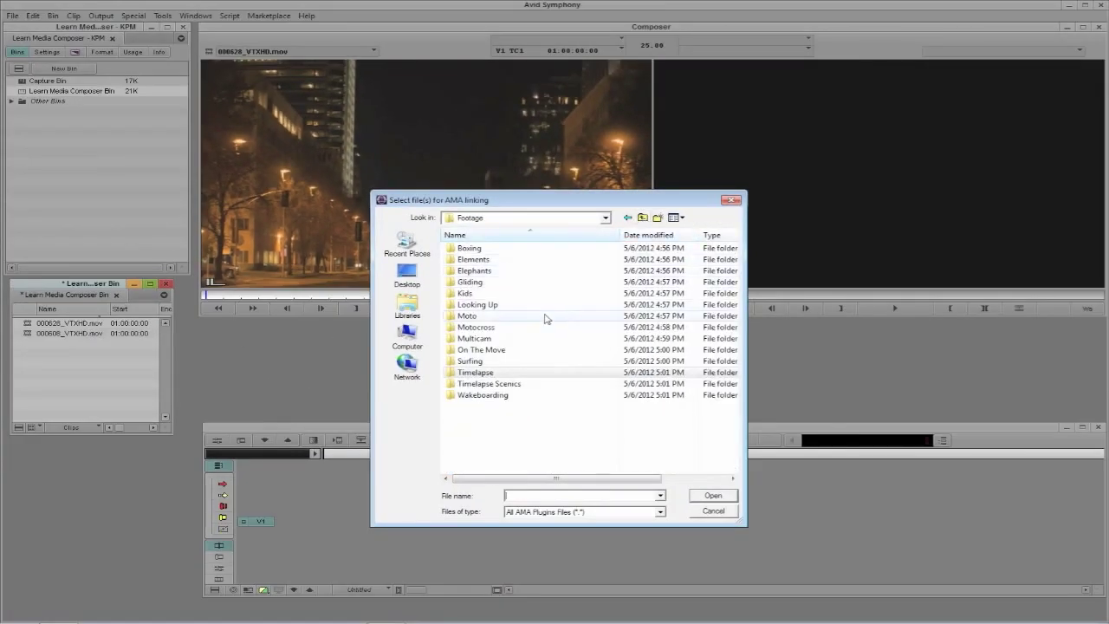
pyautogui.doubleClick(508, 329)
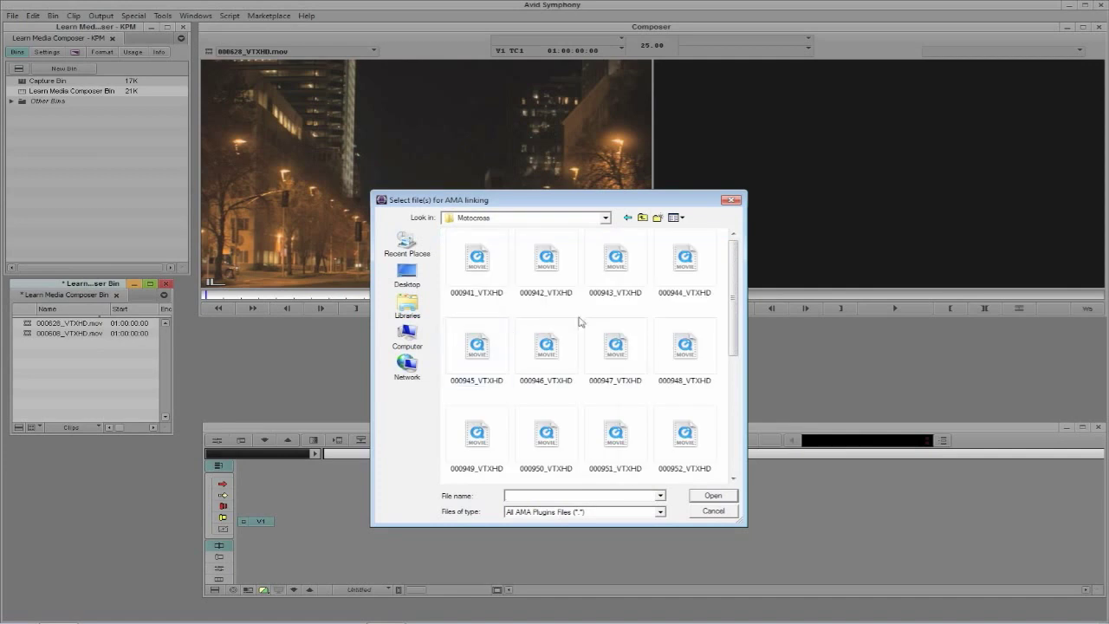
pyautogui.click(674, 217)
pyautogui.click(716, 288)
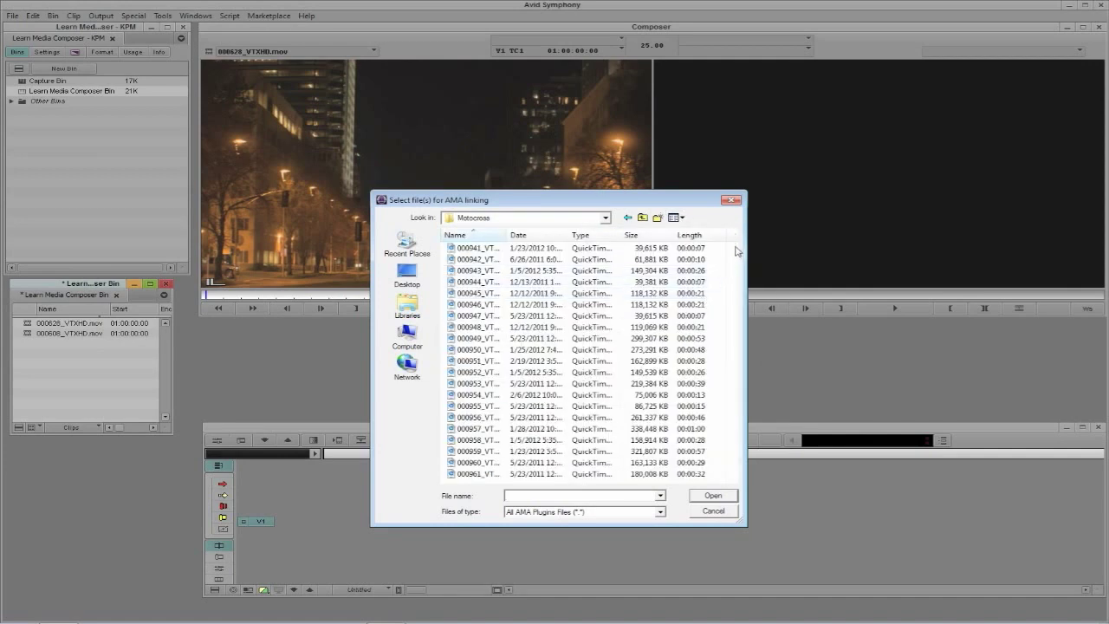
# Link Timelapse files from 000625_VTXHD through the last file into the bin
pyautogui.click(642, 218)
pyautogui.doubleClick(476, 372)
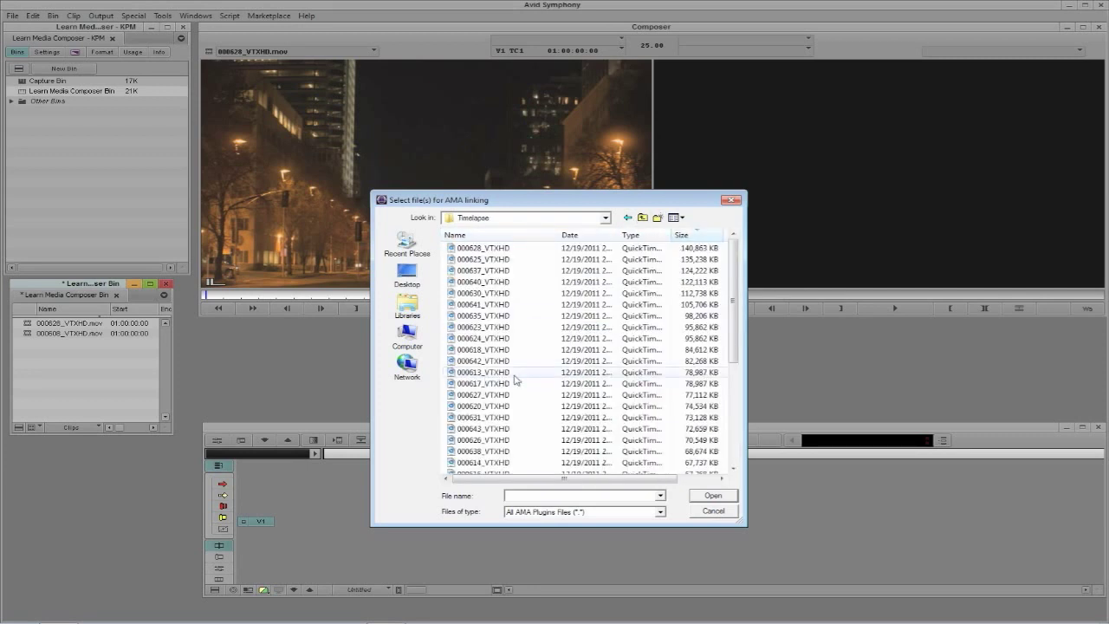
pyautogui.moveTo(734, 305); pyautogui.dragTo(759, 266)
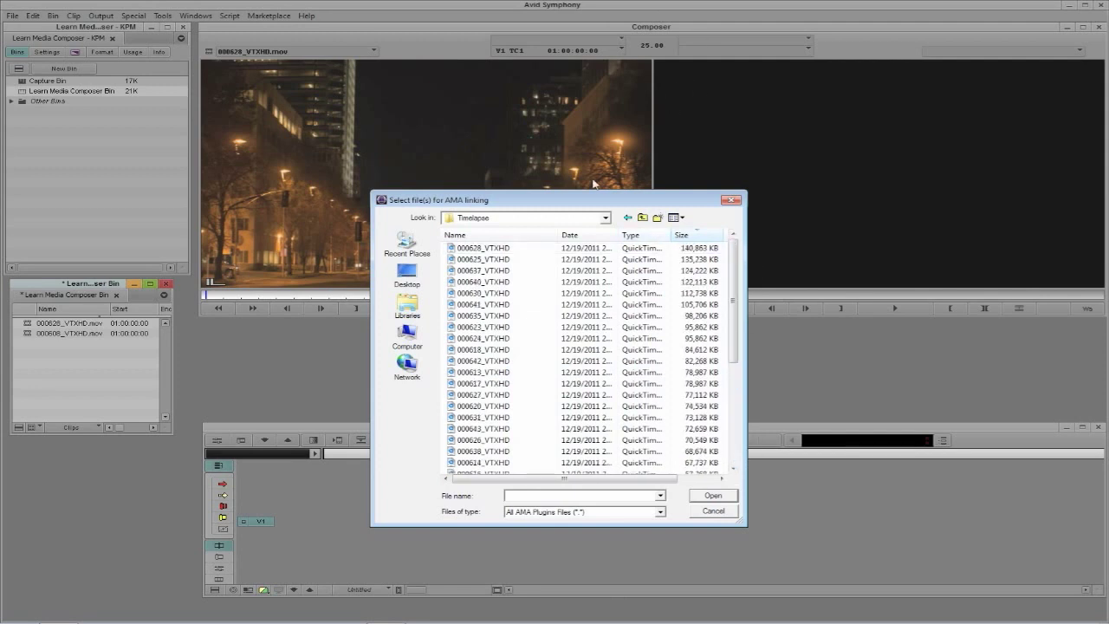
pyautogui.moveTo(578, 201); pyautogui.dragTo(561, 209)
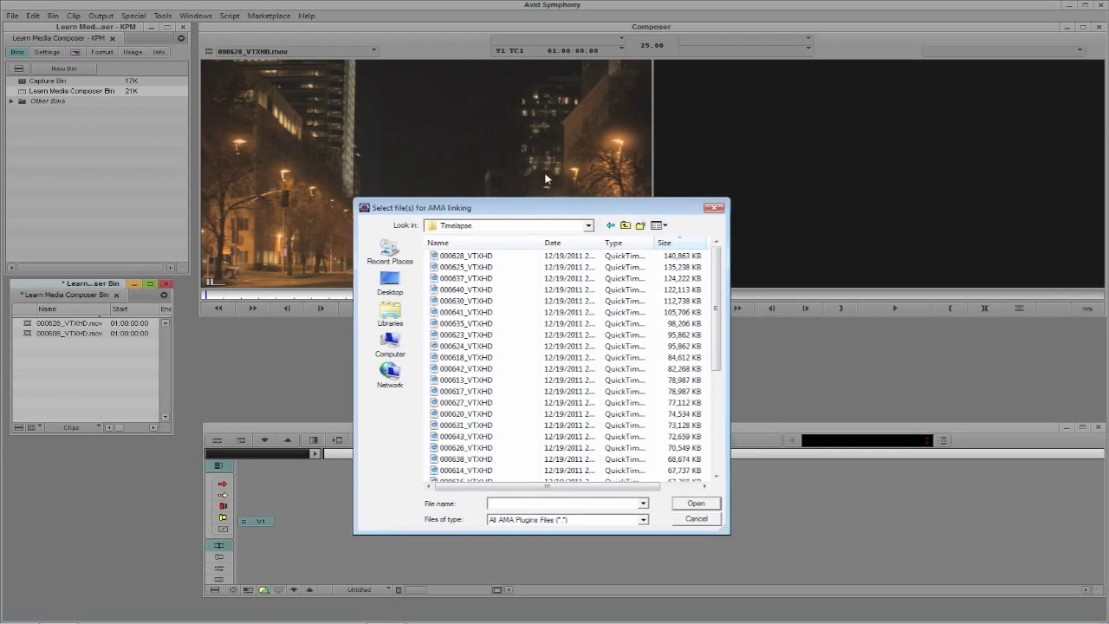
pyautogui.click(504, 267)
pyautogui.hotkey('shift', 'End')
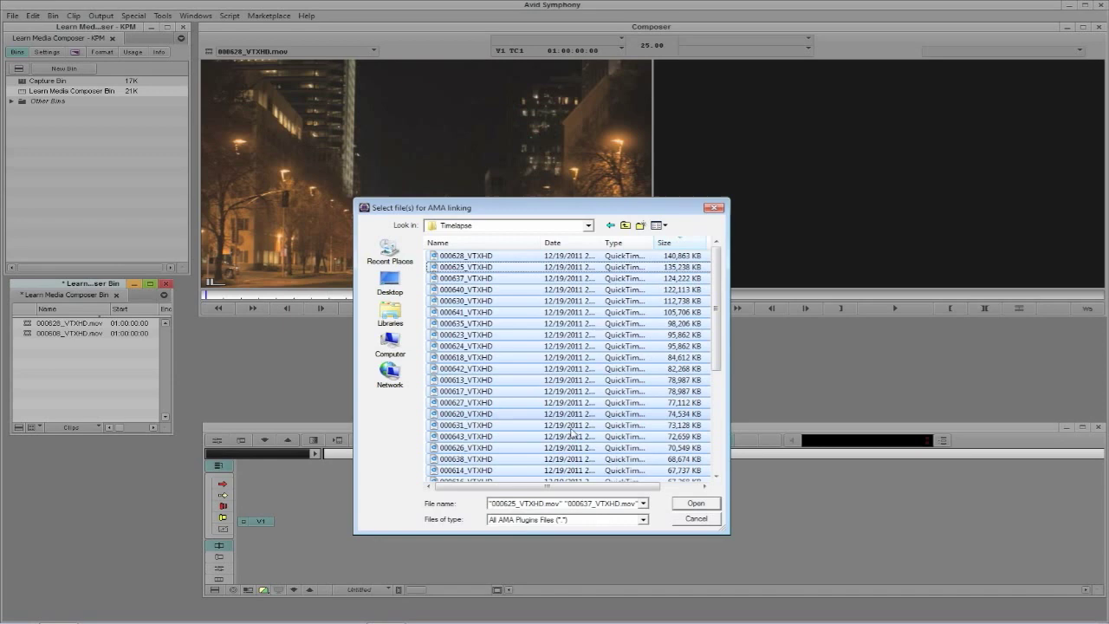
pyautogui.click(697, 504)
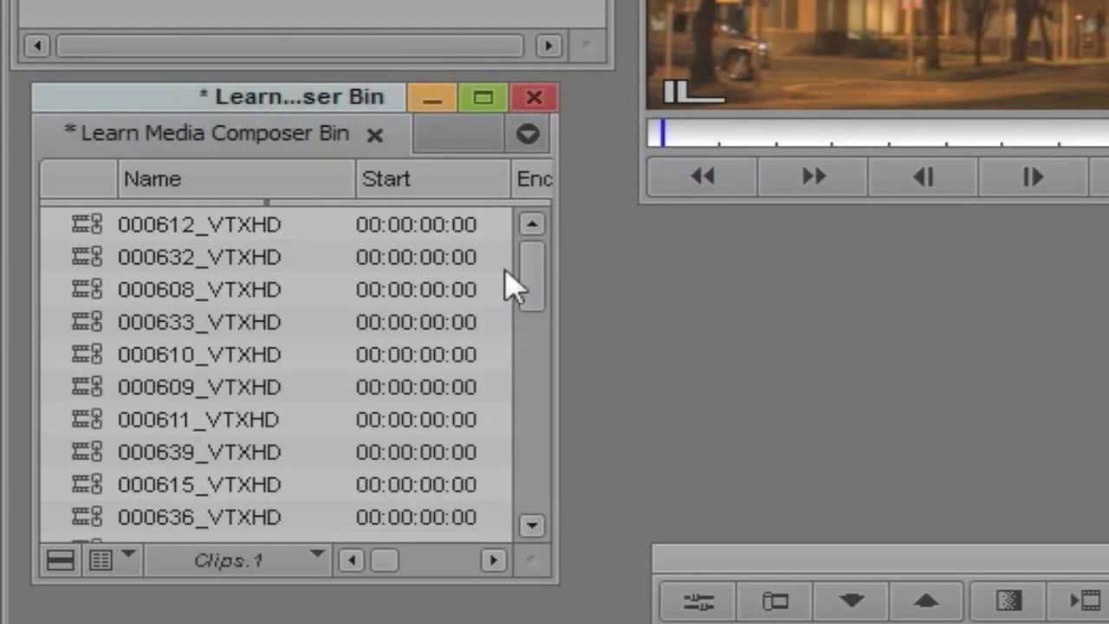
# Make the bin taller and play linked clip 000612_VTXHD in the Source monitor
pyautogui.moveTo(531, 286); pyautogui.dragTo(579, 224)
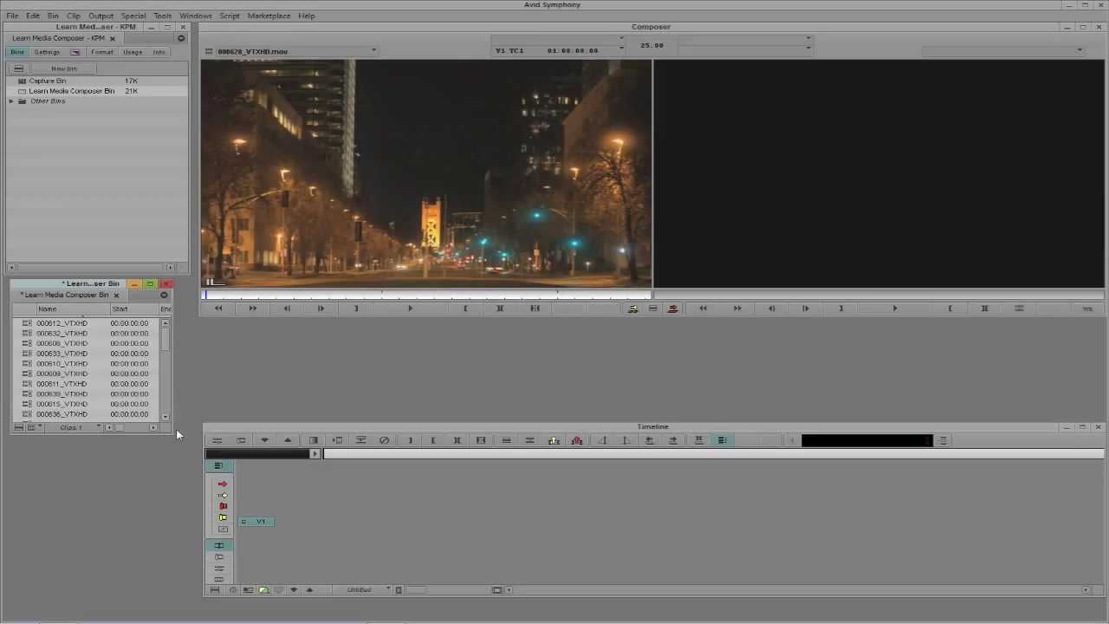
pyautogui.moveTo(187, 447); pyautogui.dragTo(185, 543)
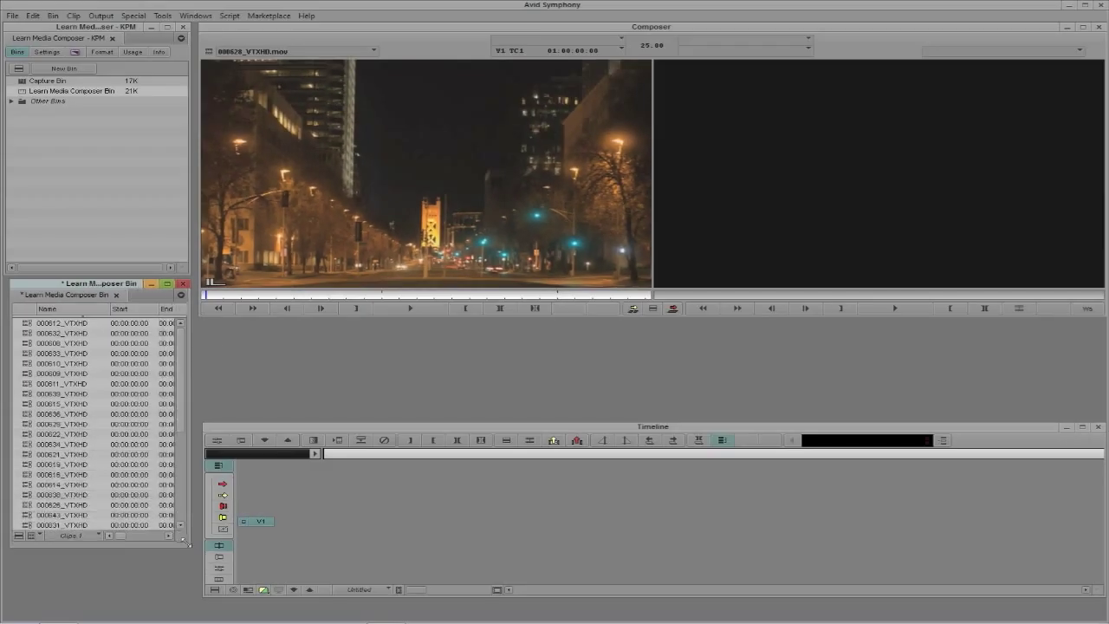
pyautogui.doubleClick(24, 324)
pyautogui.click(410, 309)
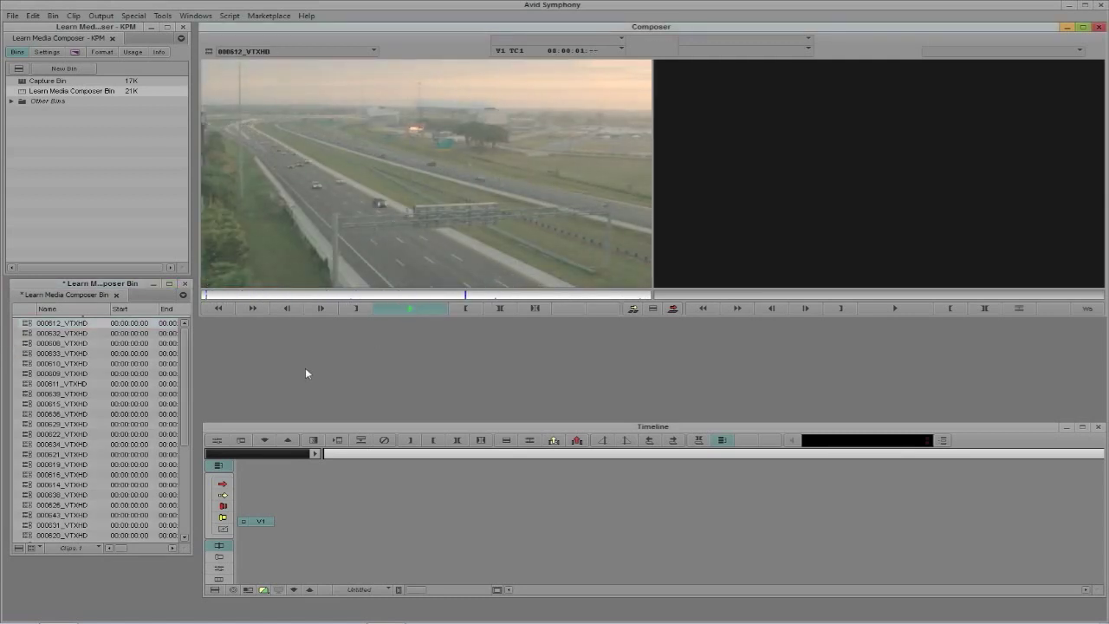
# Play linked clips 000632_VTXHD and 000608_VTXHD in the Source monitor
pyautogui.doubleClick(26, 334)
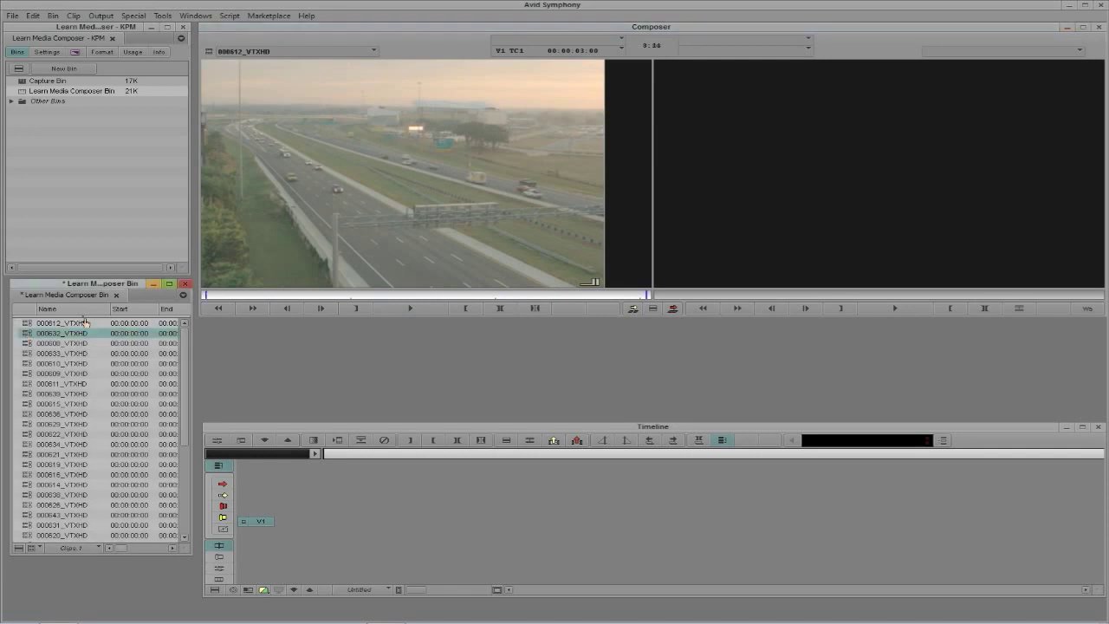
pyautogui.click(423, 309)
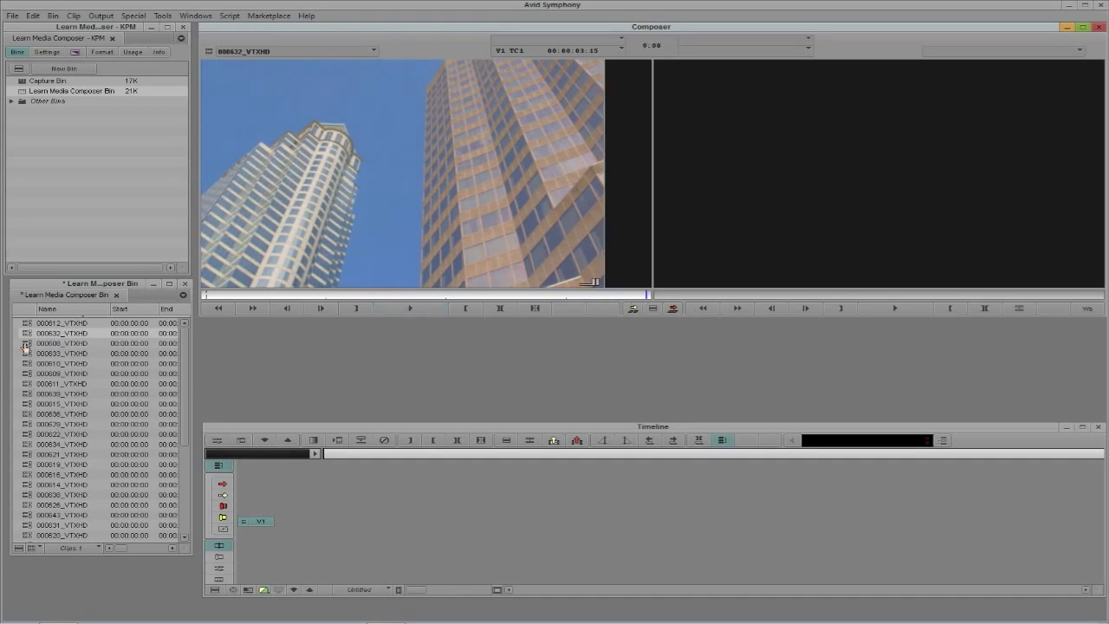
pyautogui.doubleClick(26, 345)
pyautogui.click(407, 310)
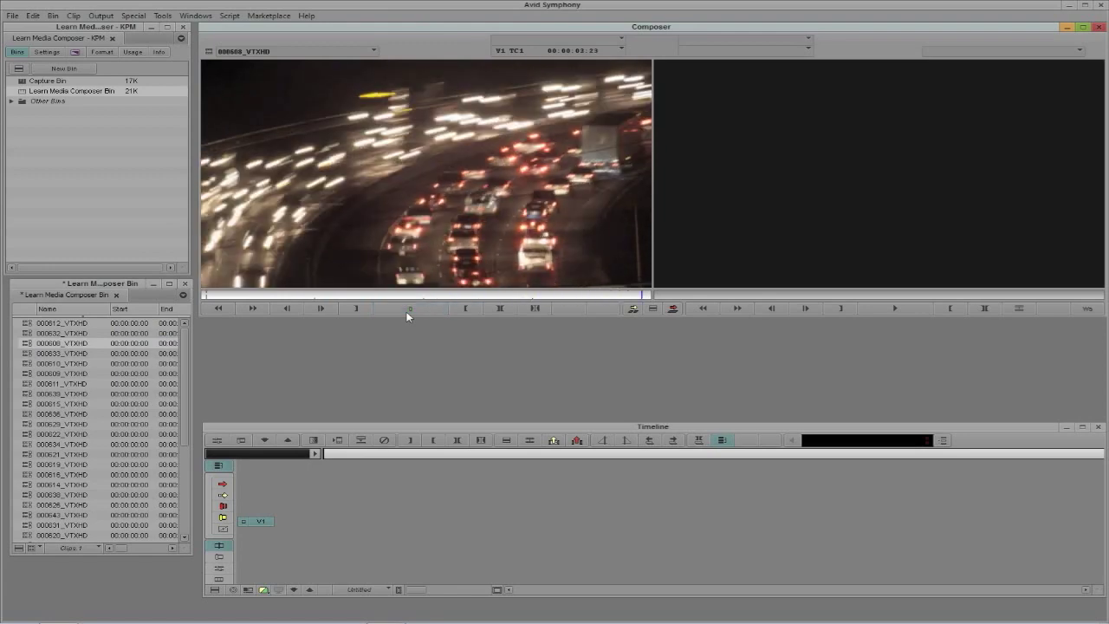
pyautogui.moveTo(187, 349); pyautogui.dragTo(174, 459)
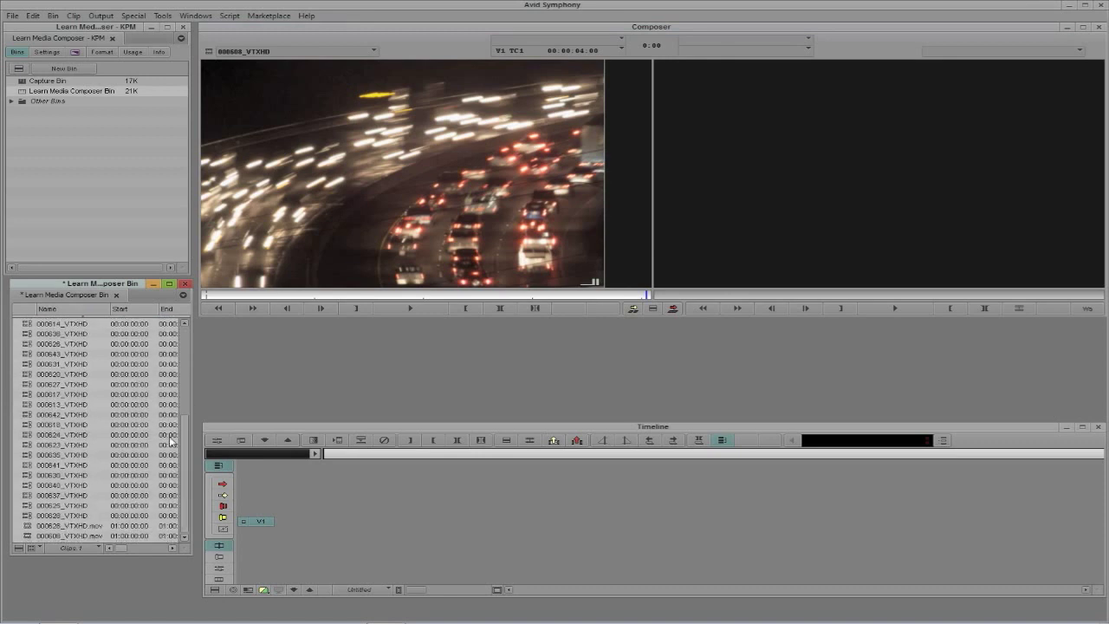
# Move the Learn Media Composer Bin window up toward the top of the screen
pyautogui.moveTo(99, 286); pyautogui.dragTo(452, 41)
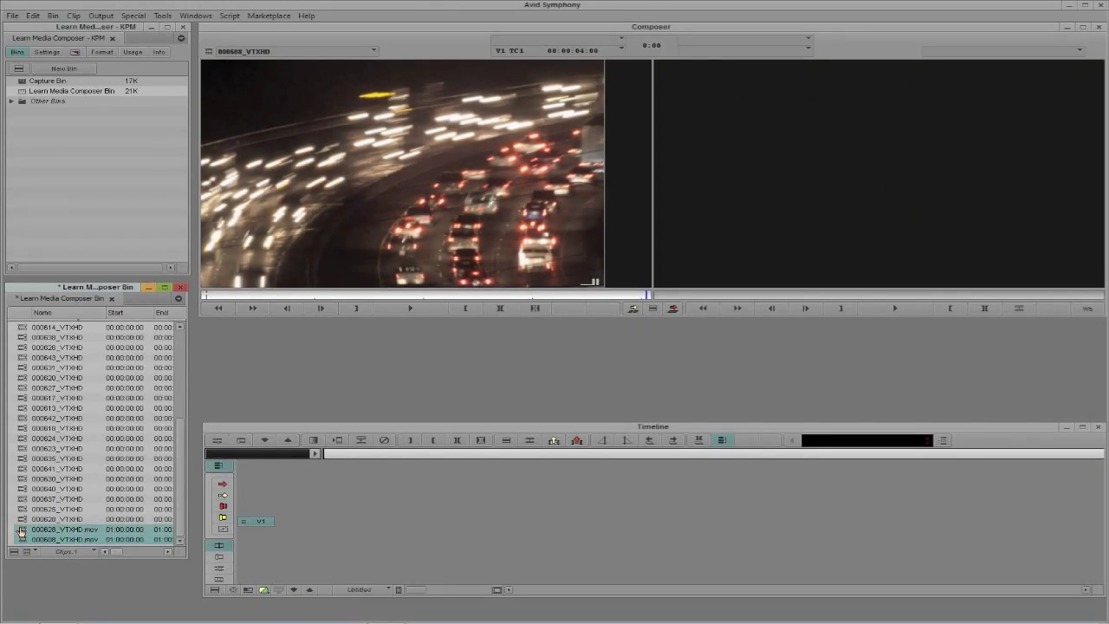
# Delete both imported .mov clips with their media files, then start deleting 000631_VTXHD
pyautogui.press('Delete')
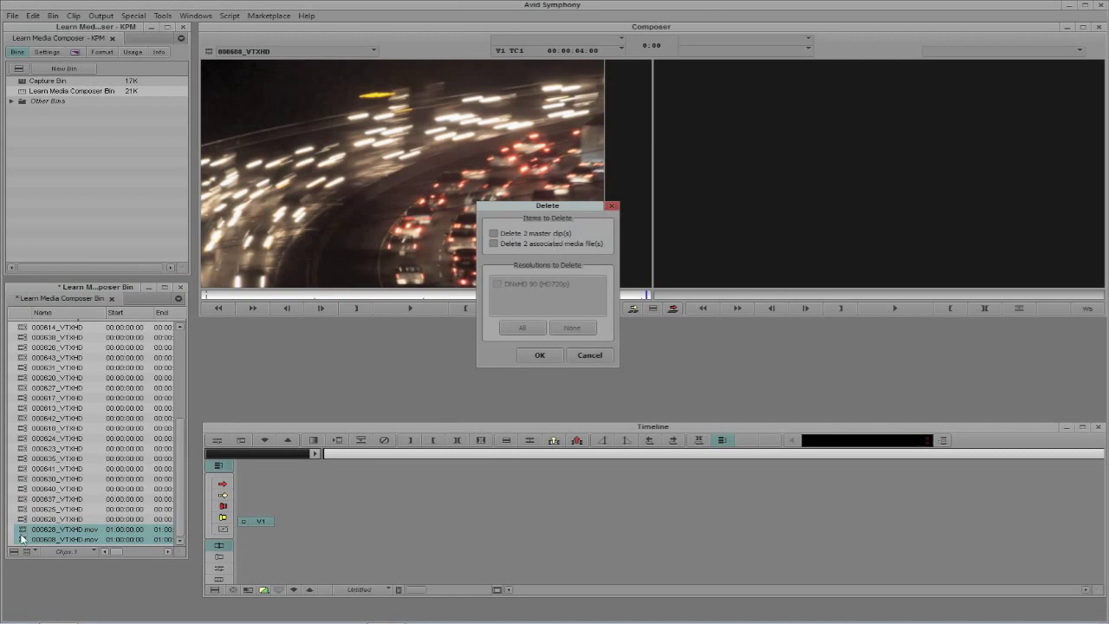
pyautogui.click(535, 245)
pyautogui.click(536, 354)
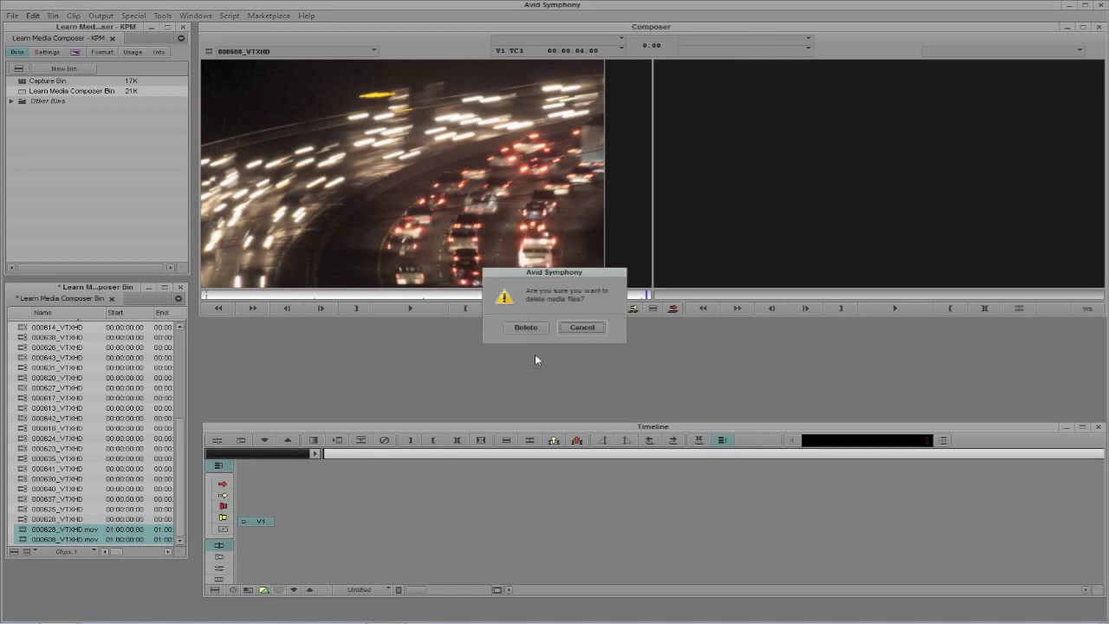
pyautogui.click(515, 326)
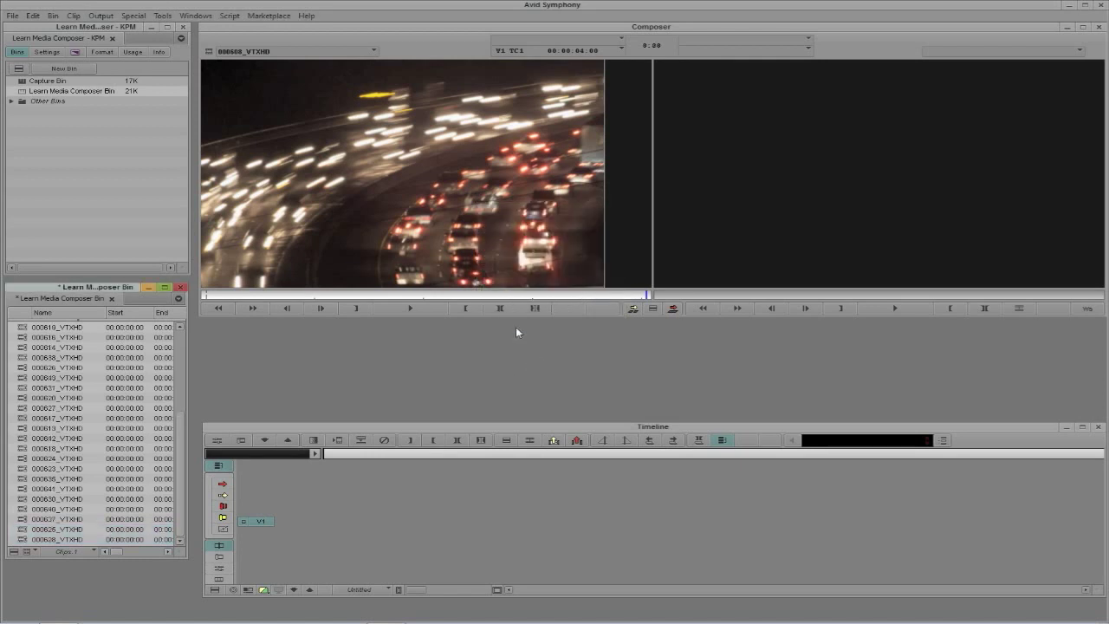
pyautogui.click(17, 389)
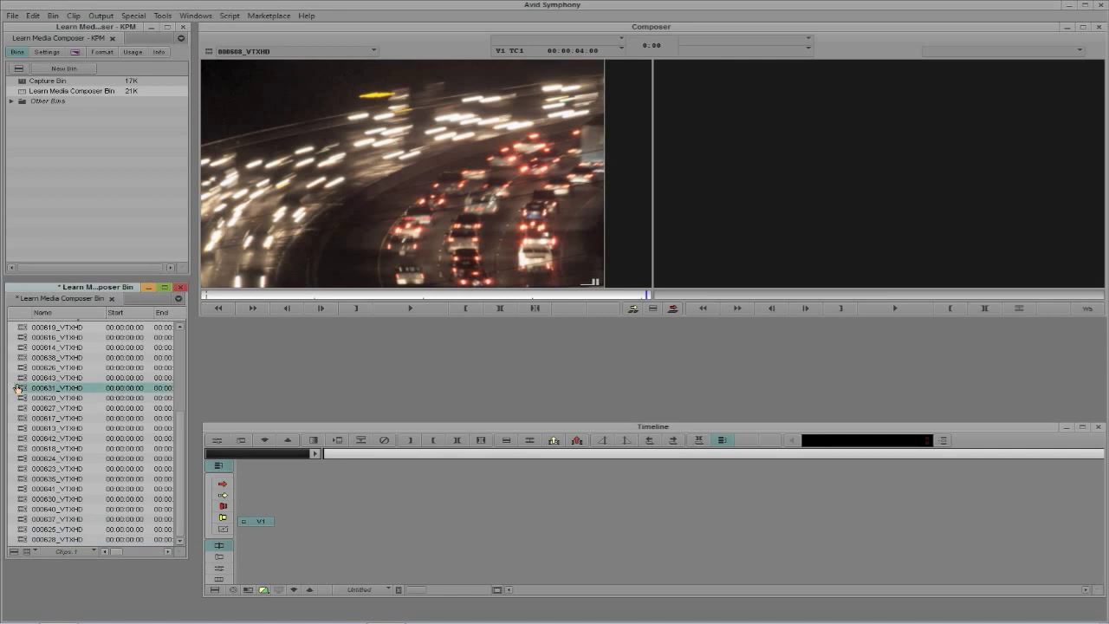
pyautogui.press('Delete')
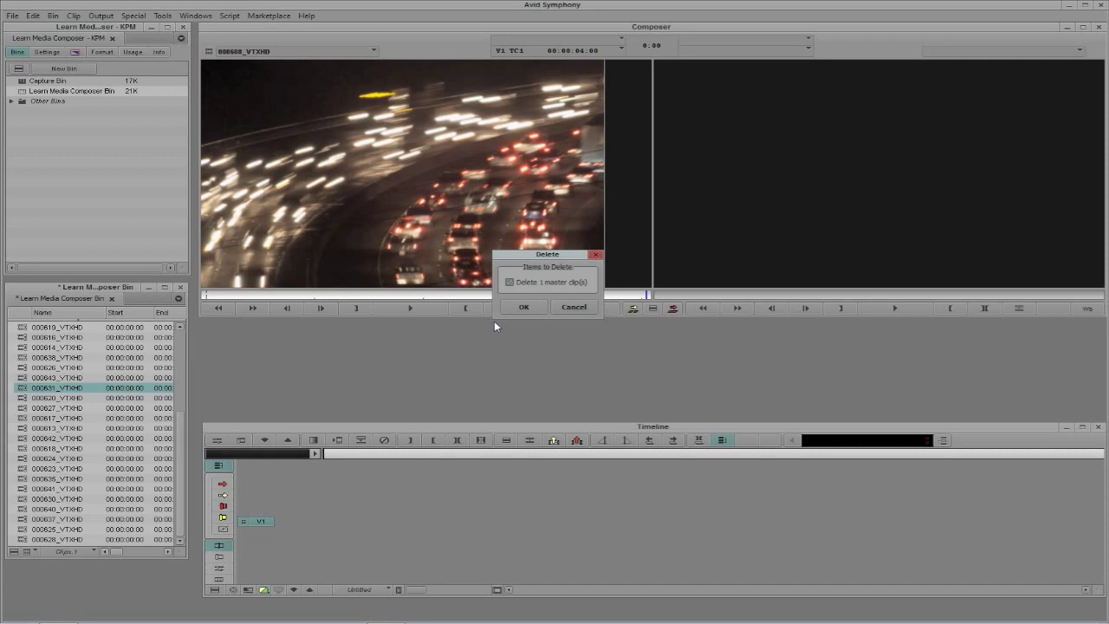
pyautogui.click(565, 310)
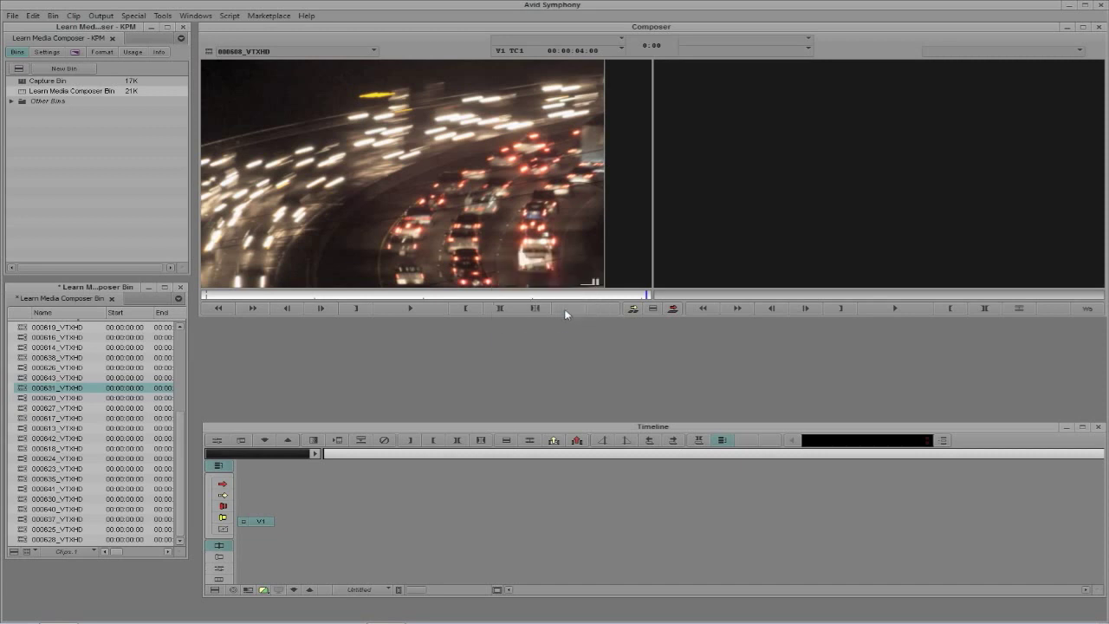